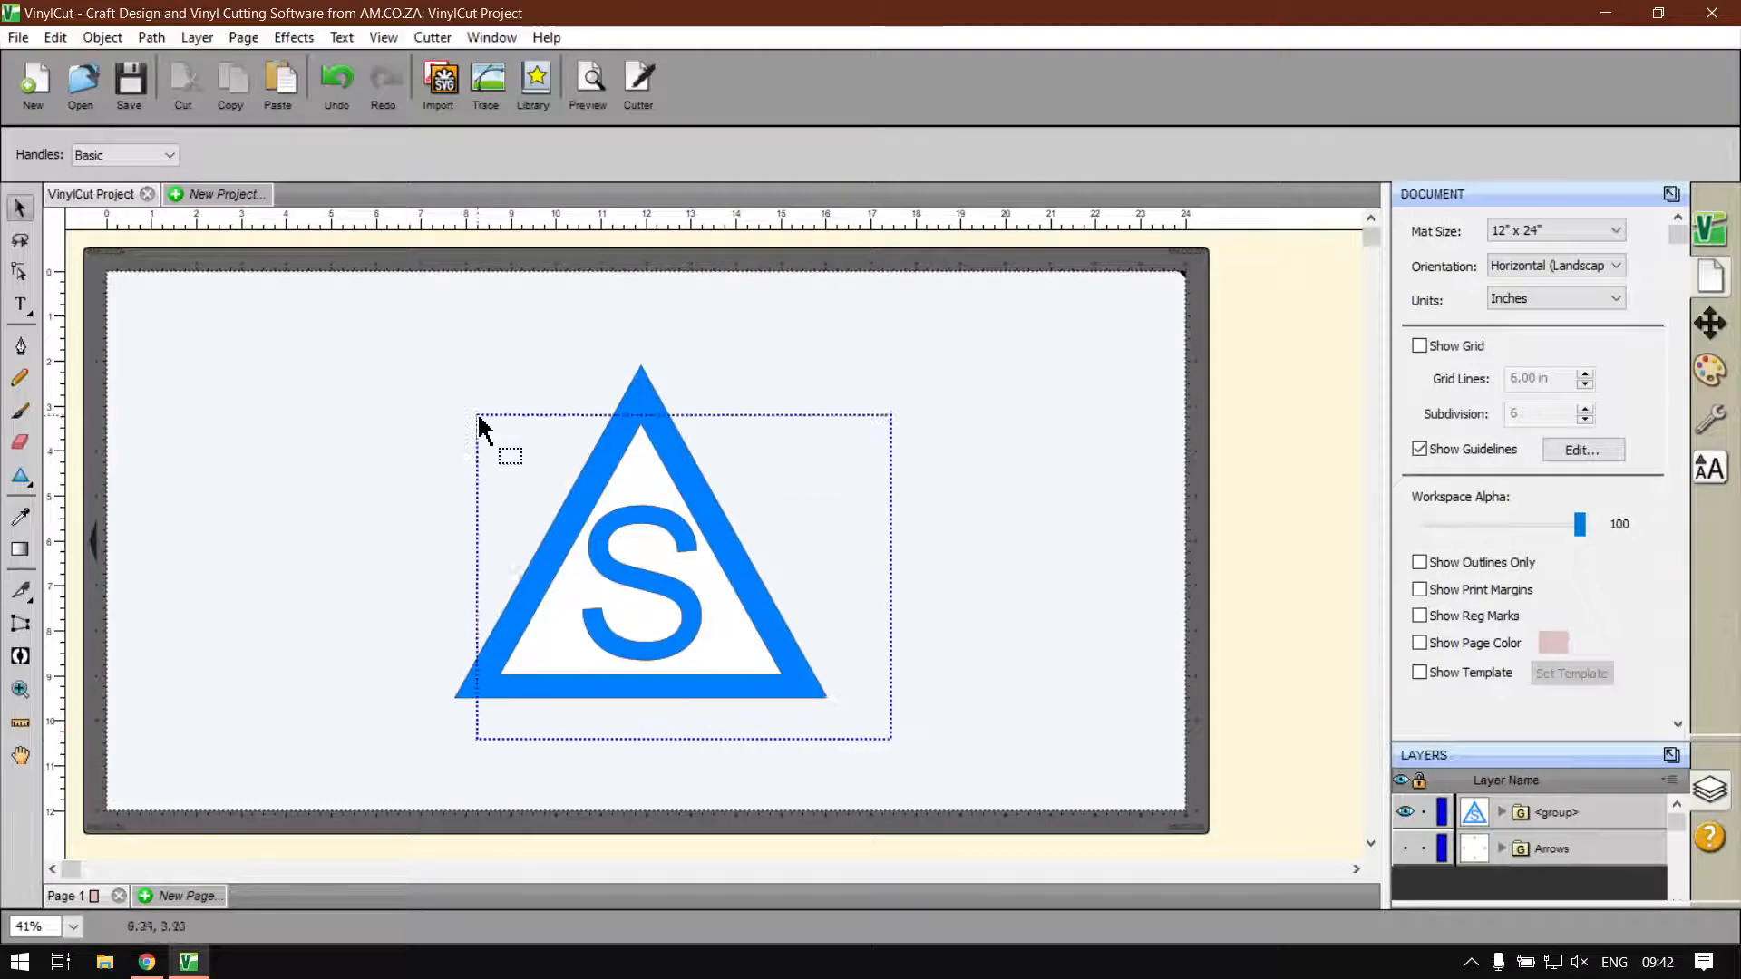
- Select the whole triangle-and-S group, trying both a selection marquee and its layer entry
{"action": "left_click", "coordinate": [963, 594]}
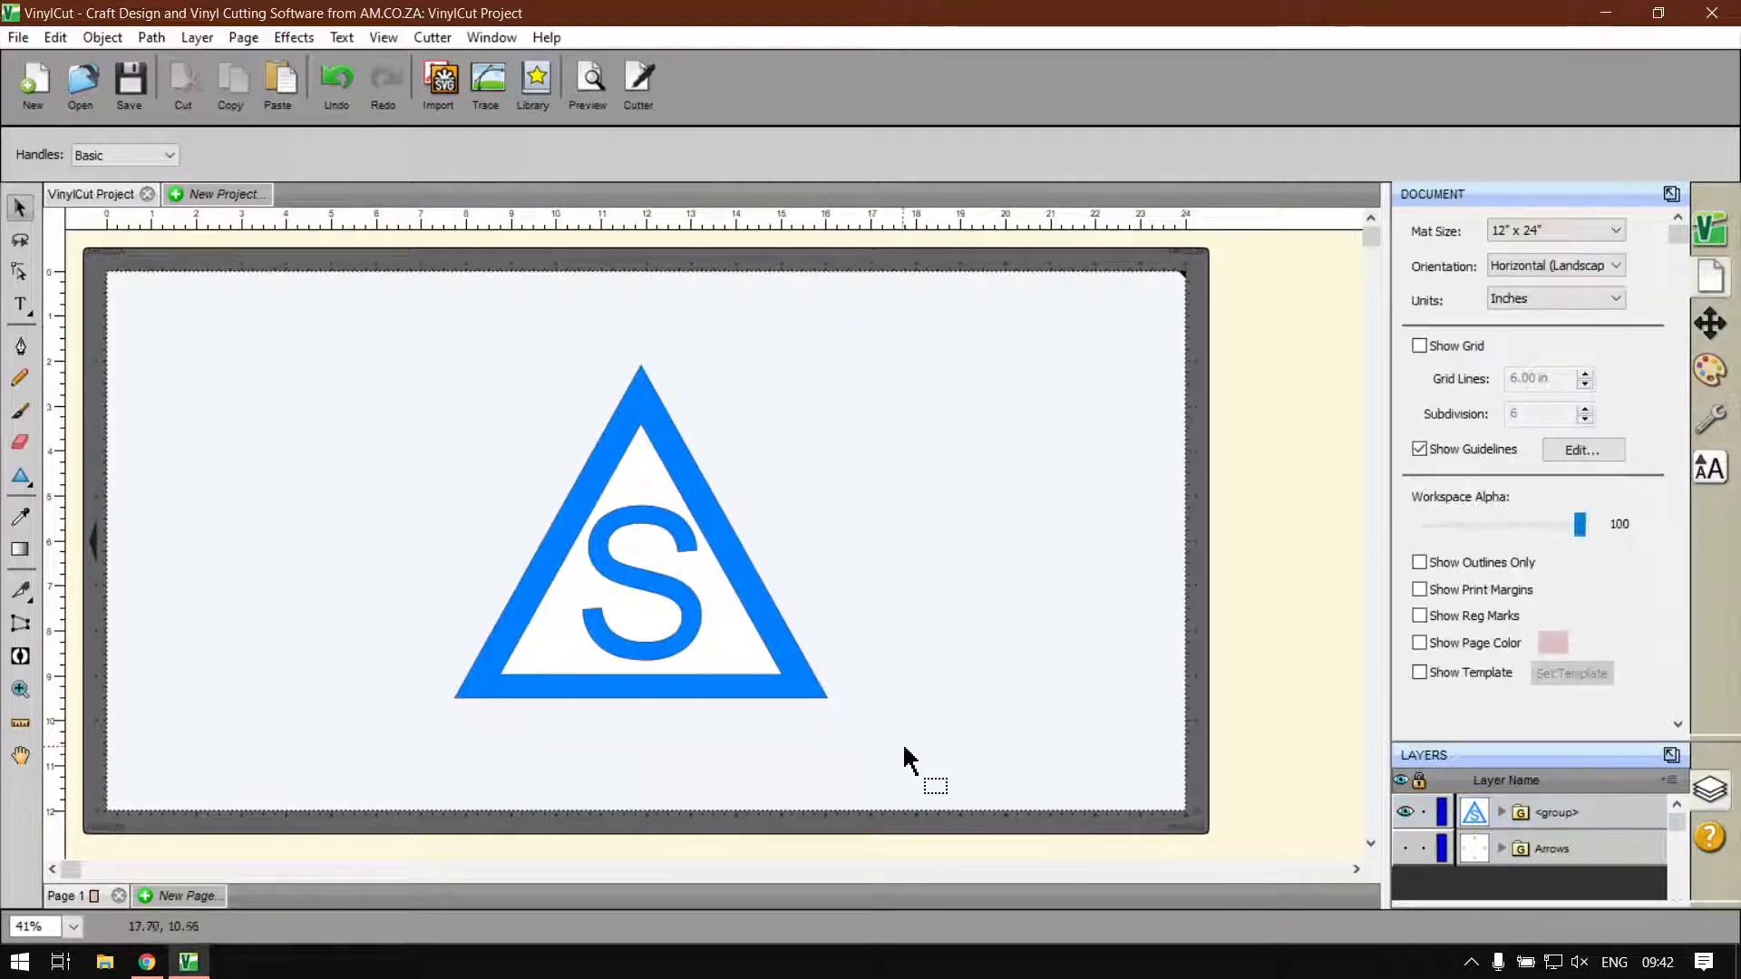
{"action": "left_click_drag", "start_coordinate": [891, 742], "coordinate": [540, 464]}
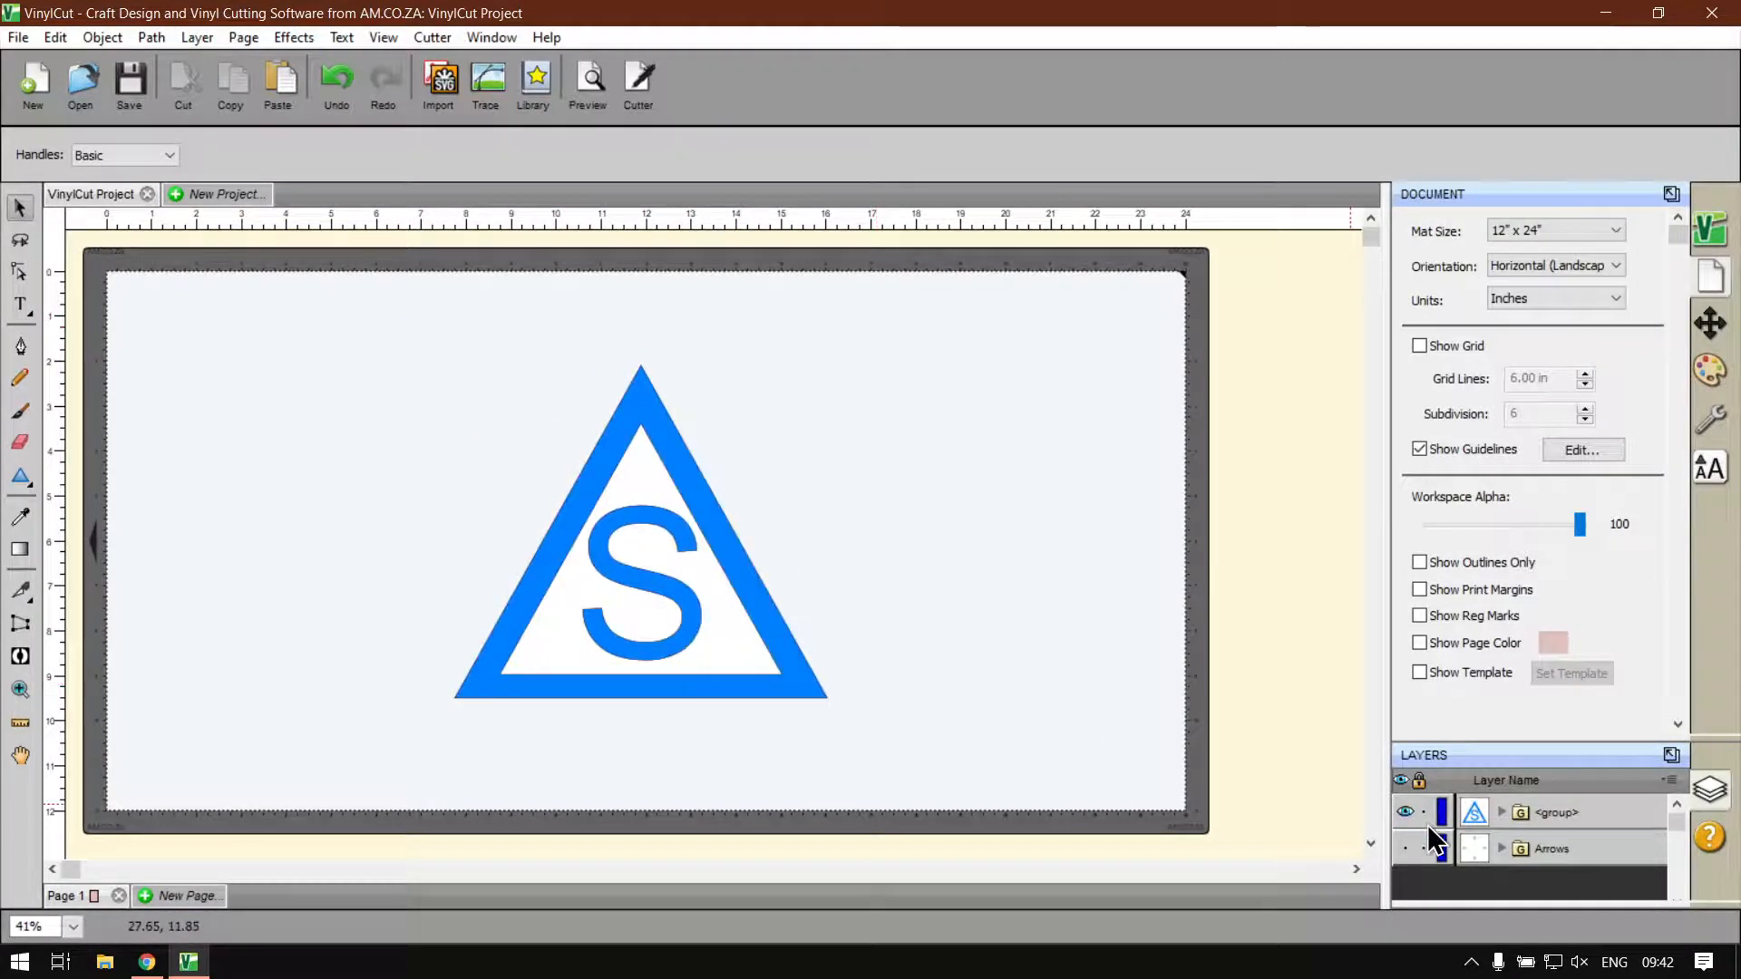
{"action": "left_click", "coordinate": [1545, 814]}
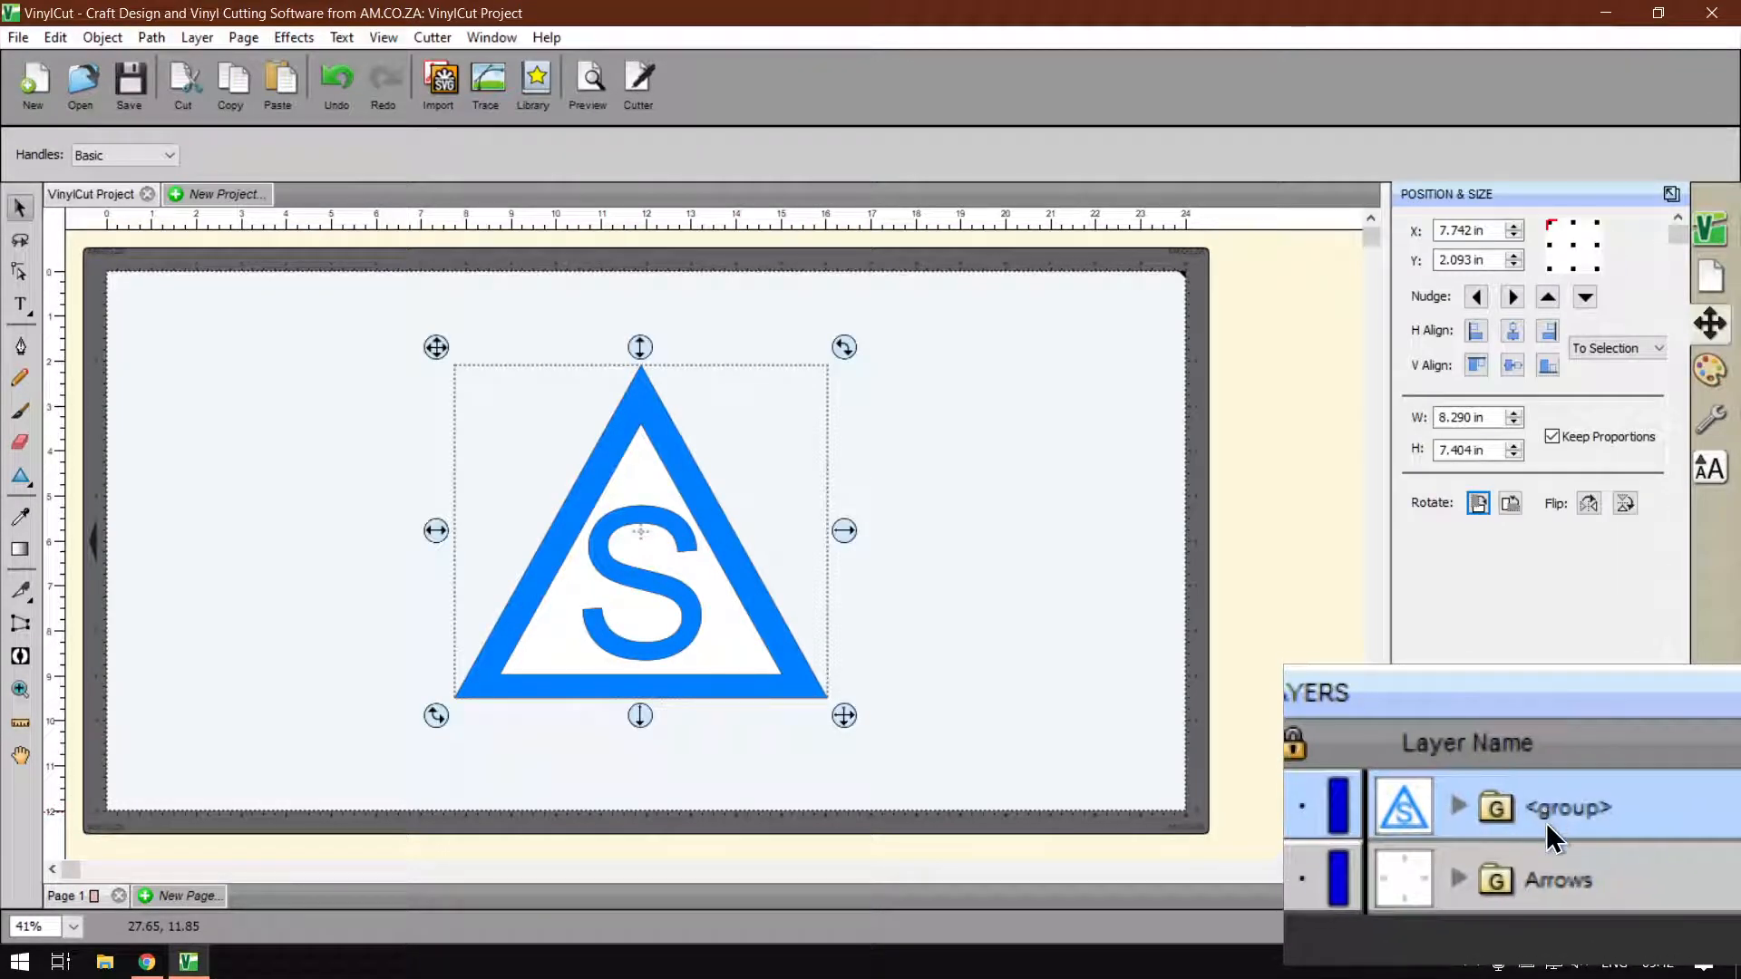
{"action": "left_click", "coordinate": [928, 680]}
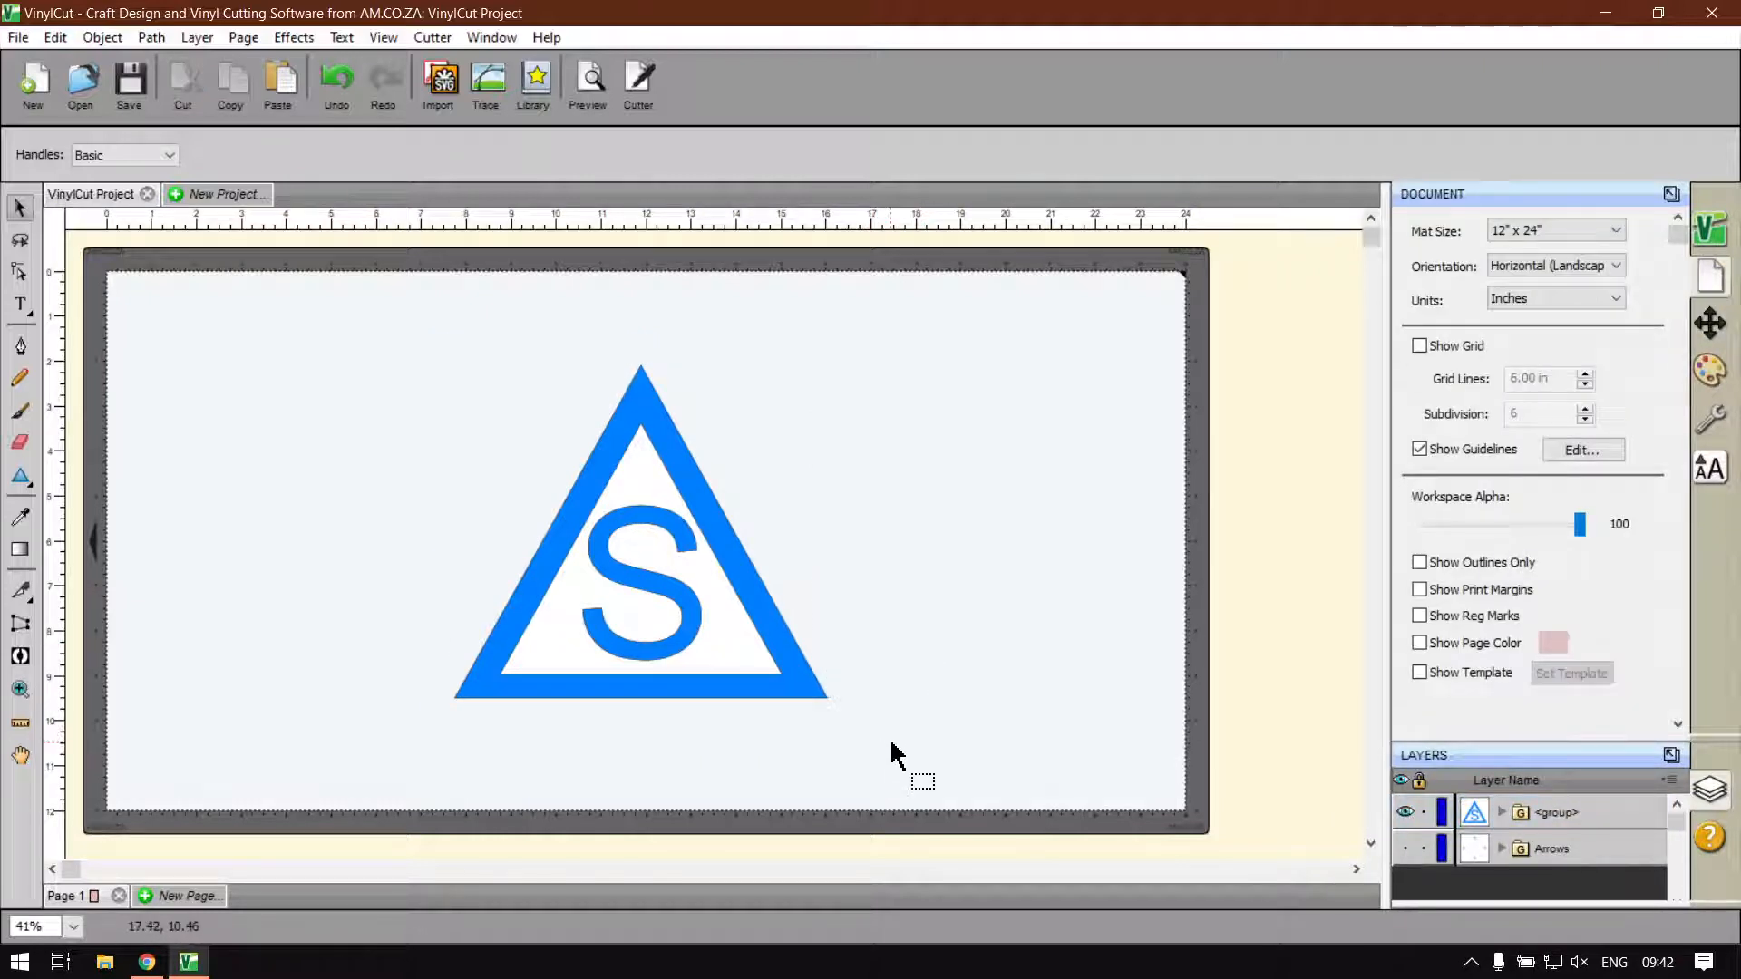
{"action": "left_click_drag", "start_coordinate": [891, 743], "coordinate": [634, 547]}
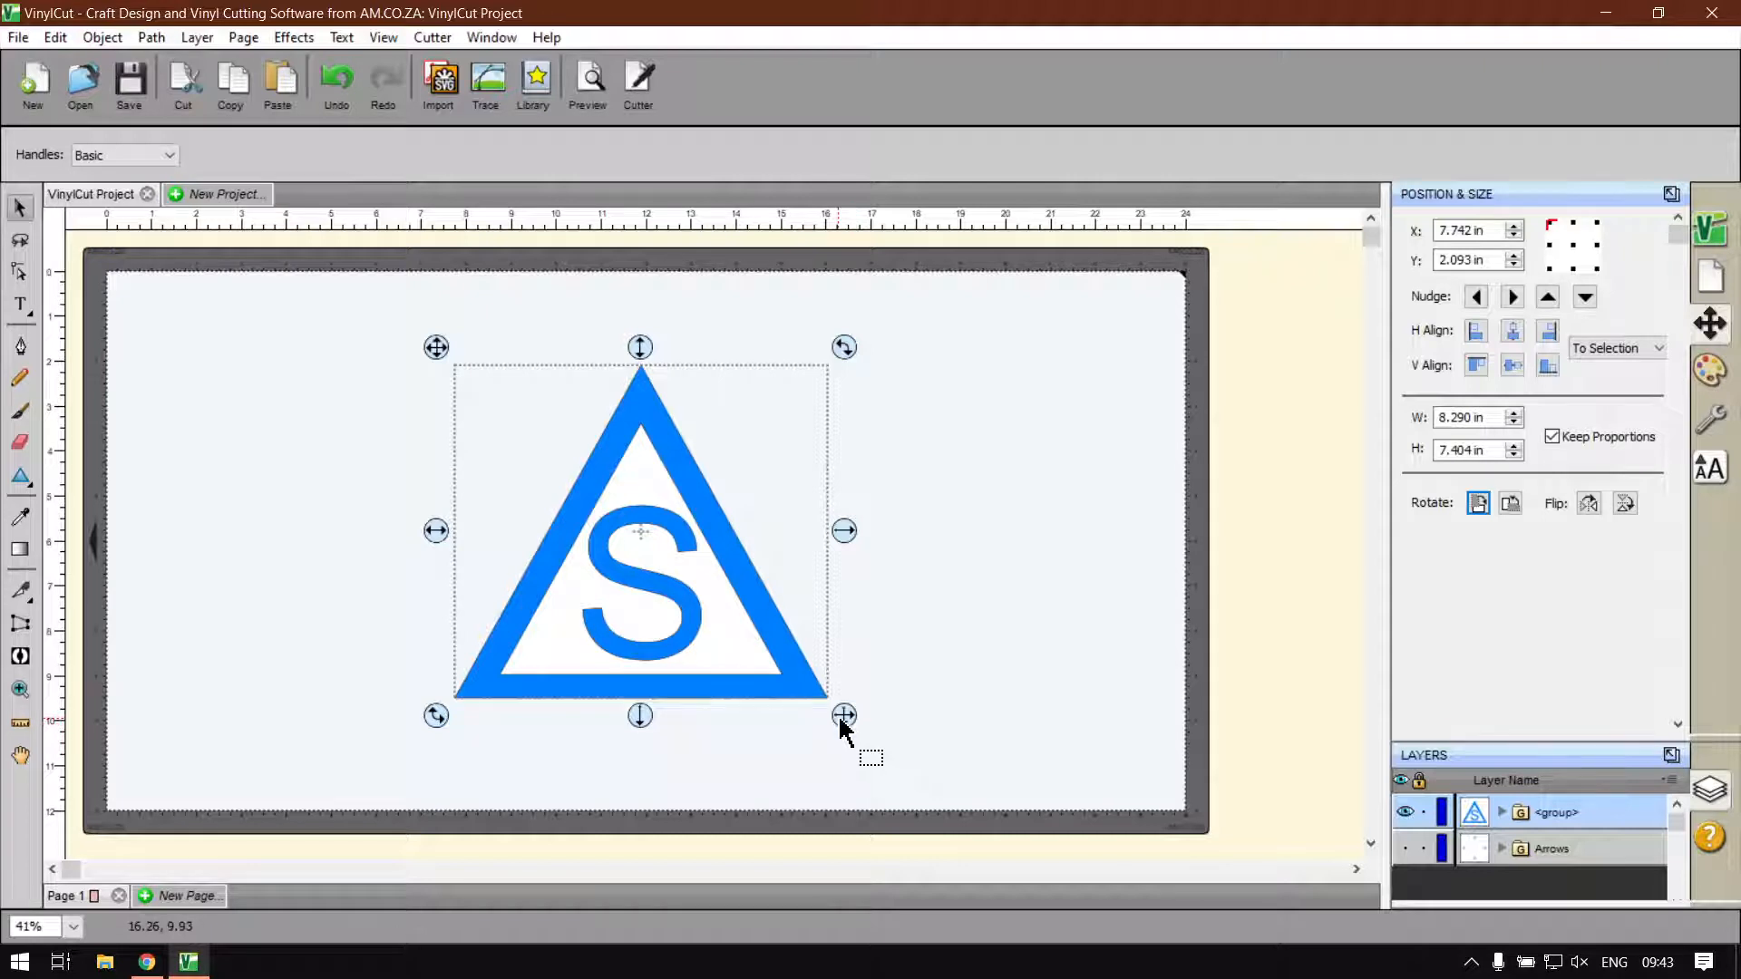
- Resize the selected group freely, proportionally and about its centre, finishing at about 8.34 by 7.45 in
{"action": "left_click_drag", "start_coordinate": [839, 720], "coordinate": [847, 726]}
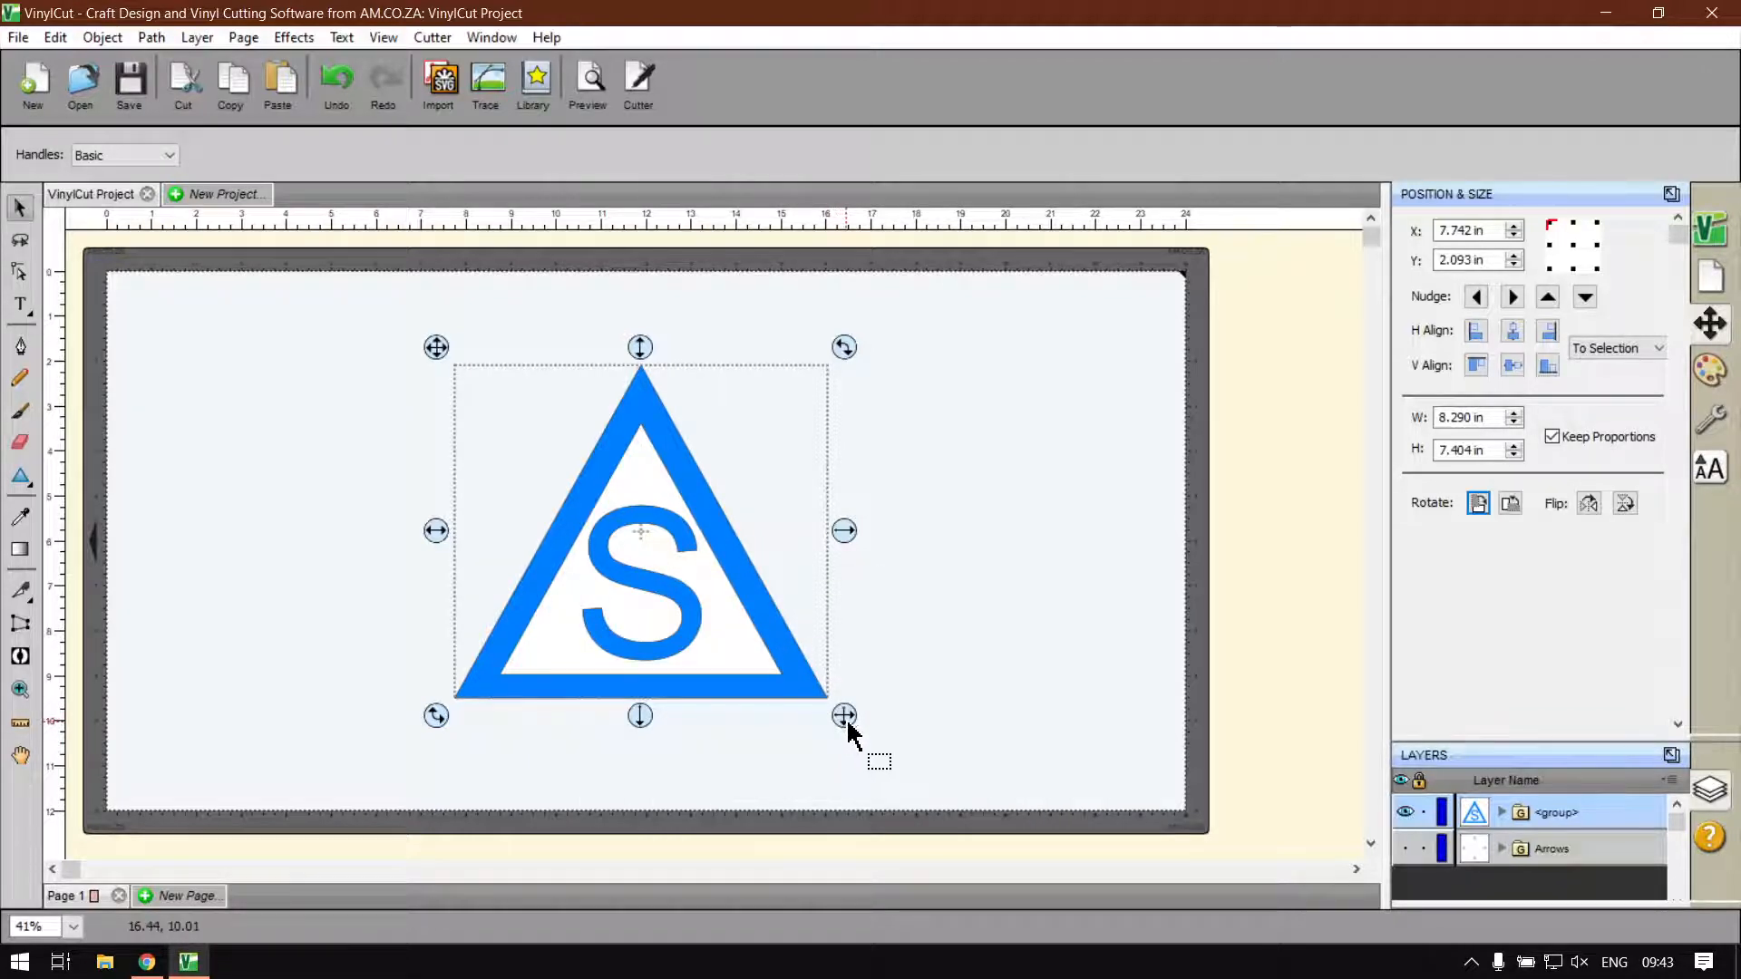
{"action": "mouse_move", "coordinate": [847, 723]}
{"action": "left_mouse_down"}
{"action": "mouse_move", "coordinate": [862, 765]}
{"action": "mouse_move", "coordinate": [995, 679]}
{"action": "mouse_move", "coordinate": [1013, 843]}
{"action": "mouse_move", "coordinate": [975, 622]}
{"action": "mouse_move", "coordinate": [886, 788]}
{"action": "mouse_move", "coordinate": [879, 505]}
{"action": "mouse_move", "coordinate": [440, 555]}
{"action": "mouse_move", "coordinate": [878, 653]}
{"action": "mouse_move", "coordinate": [936, 777]}
{"action": "mouse_move", "coordinate": [1077, 616]}
{"action": "mouse_move", "coordinate": [1134, 602]}
{"action": "mouse_move", "coordinate": [944, 649]}
{"action": "mouse_move", "coordinate": [991, 591]}
{"action": "mouse_move", "coordinate": [1095, 592]}
{"action": "mouse_move", "coordinate": [801, 780]}
{"action": "mouse_move", "coordinate": [864, 708]}
{"action": "left_mouse_up"}
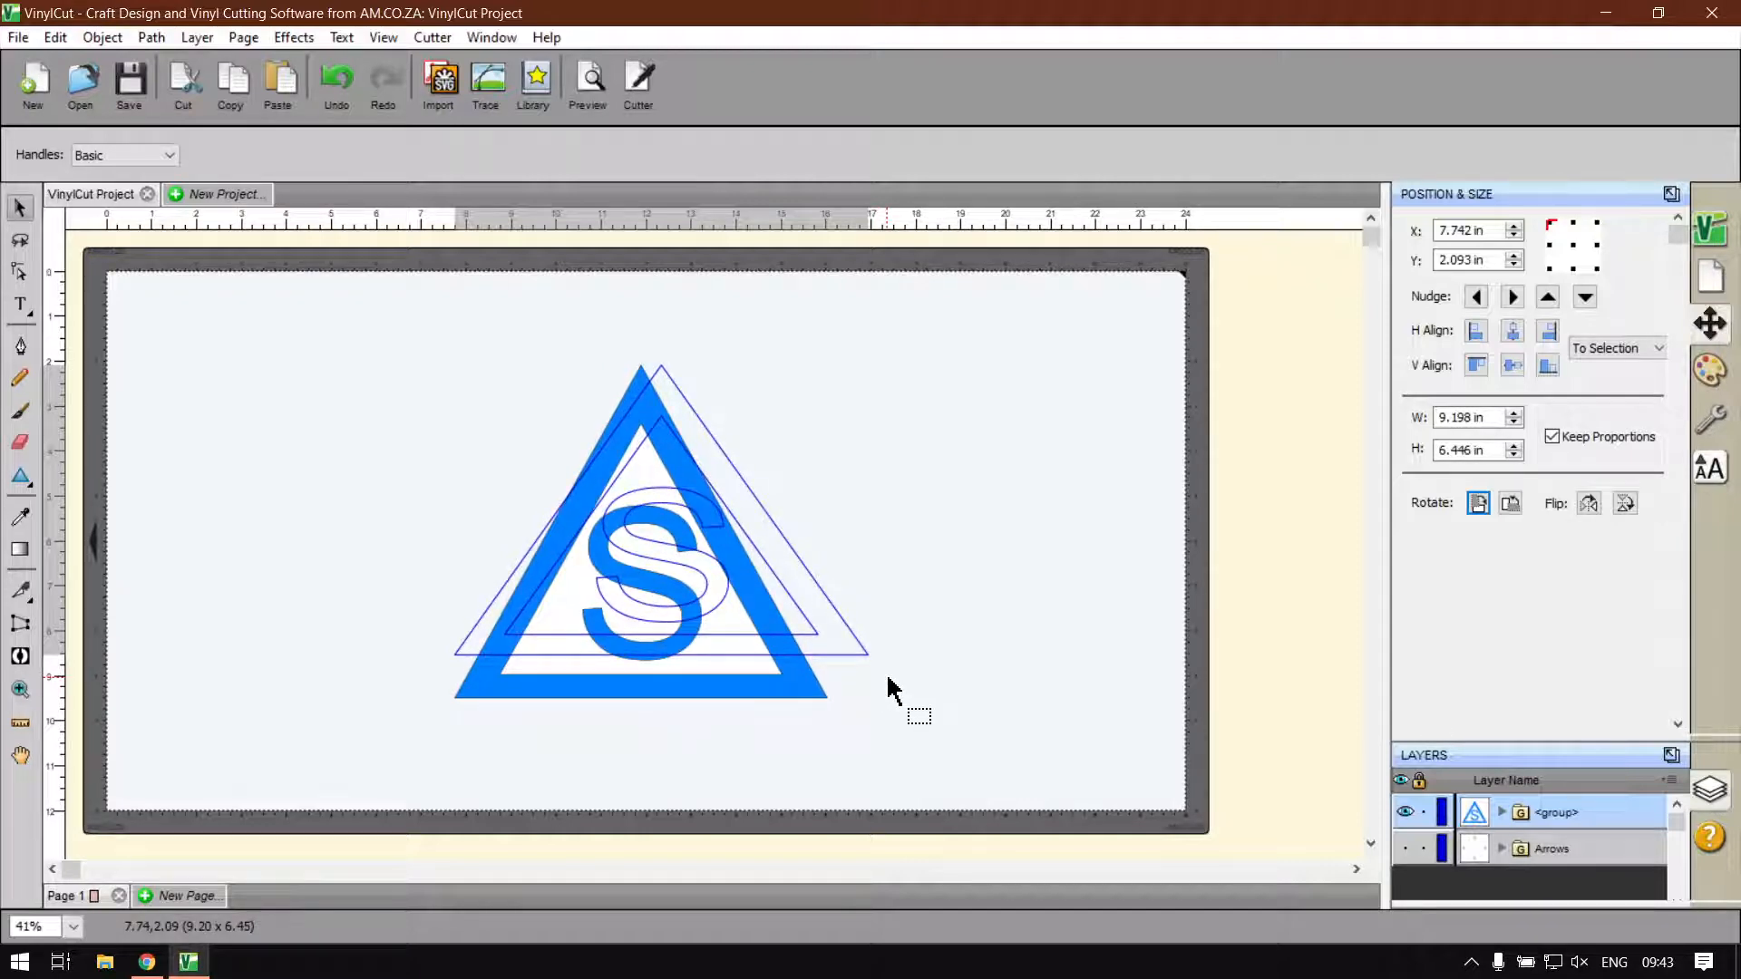
{"action": "left_click_drag", "start_coordinate": [888, 690], "coordinate": [817, 676]}
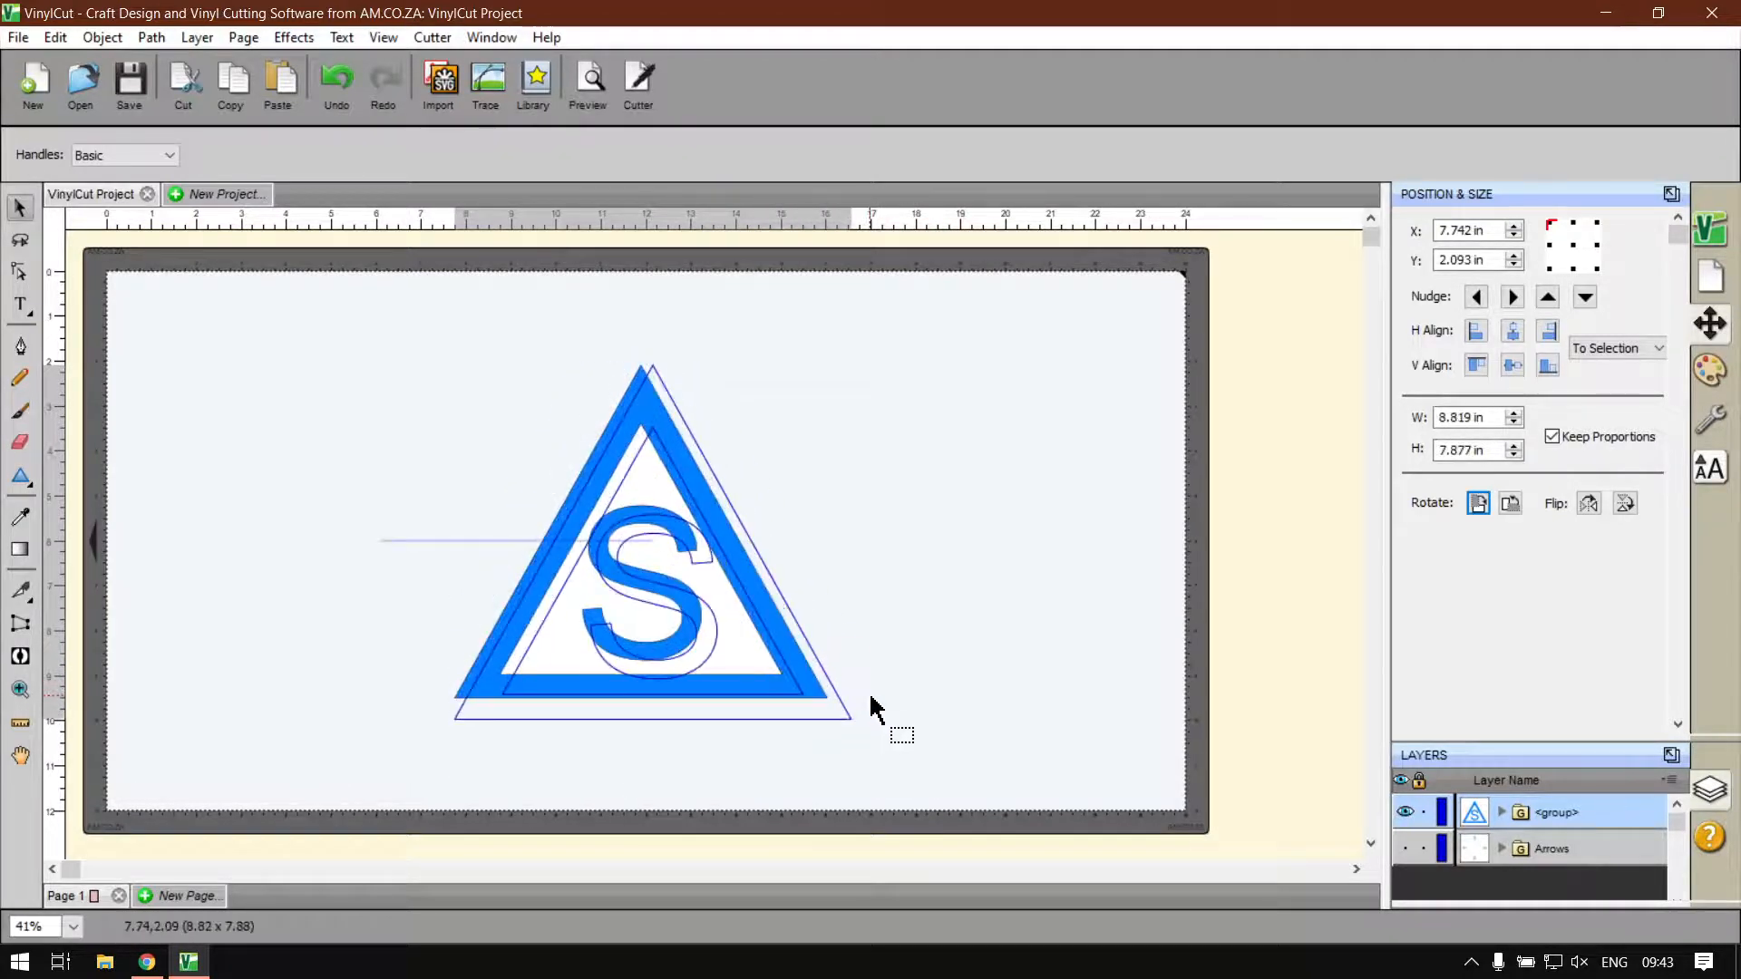
{"action": "mouse_move", "coordinate": [852, 682]}
{"action": "left_mouse_down"}
{"action": "mouse_move", "coordinate": [793, 684]}
{"action": "mouse_move", "coordinate": [839, 719]}
{"action": "mouse_move", "coordinate": [854, 633]}
{"action": "mouse_move", "coordinate": [840, 710]}
{"action": "mouse_move", "coordinate": [758, 645]}
{"action": "mouse_move", "coordinate": [817, 650]}
{"action": "mouse_move", "coordinate": [824, 680]}
{"action": "mouse_move", "coordinate": [913, 707]}
{"action": "mouse_move", "coordinate": [762, 673]}
{"action": "mouse_move", "coordinate": [834, 700]}
{"action": "left_mouse_up"}
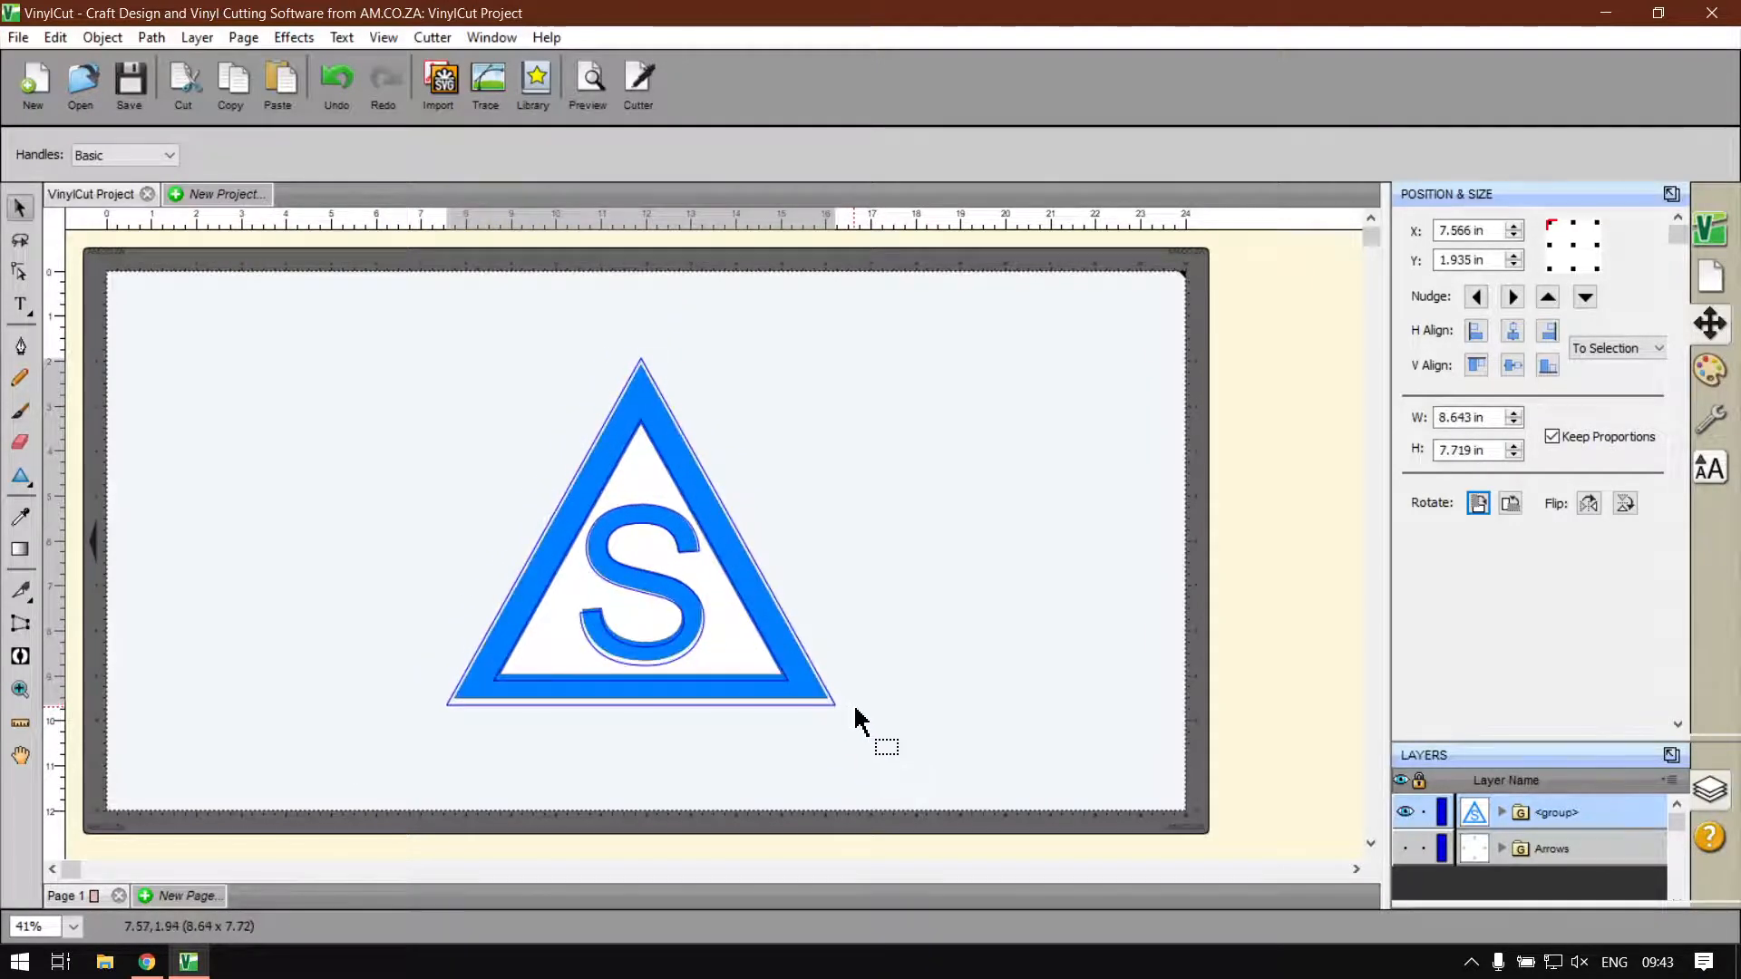
{"action": "mouse_move", "coordinate": [864, 723]}
{"action": "left_mouse_down"}
{"action": "mouse_move", "coordinate": [797, 684]}
{"action": "mouse_move", "coordinate": [849, 713]}
{"action": "left_mouse_up"}
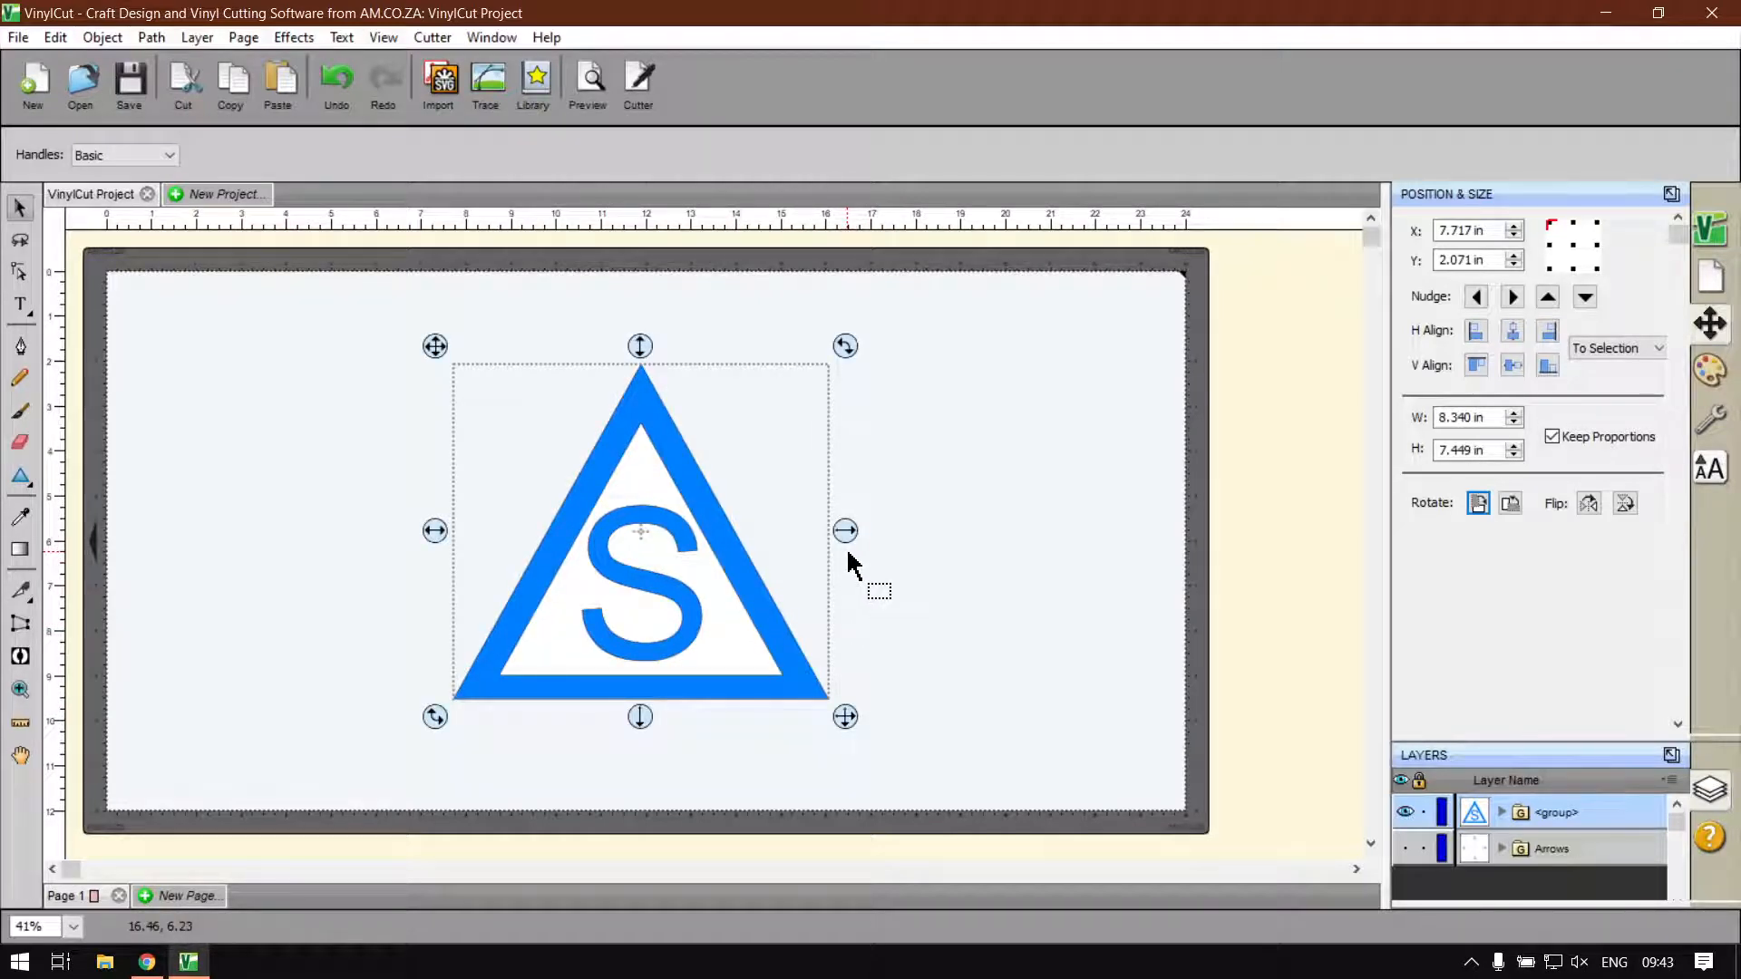
- Change only the group's width to about 8.29 in, and undo a trial stretch of its height
{"action": "key", "text": "super+plus"}
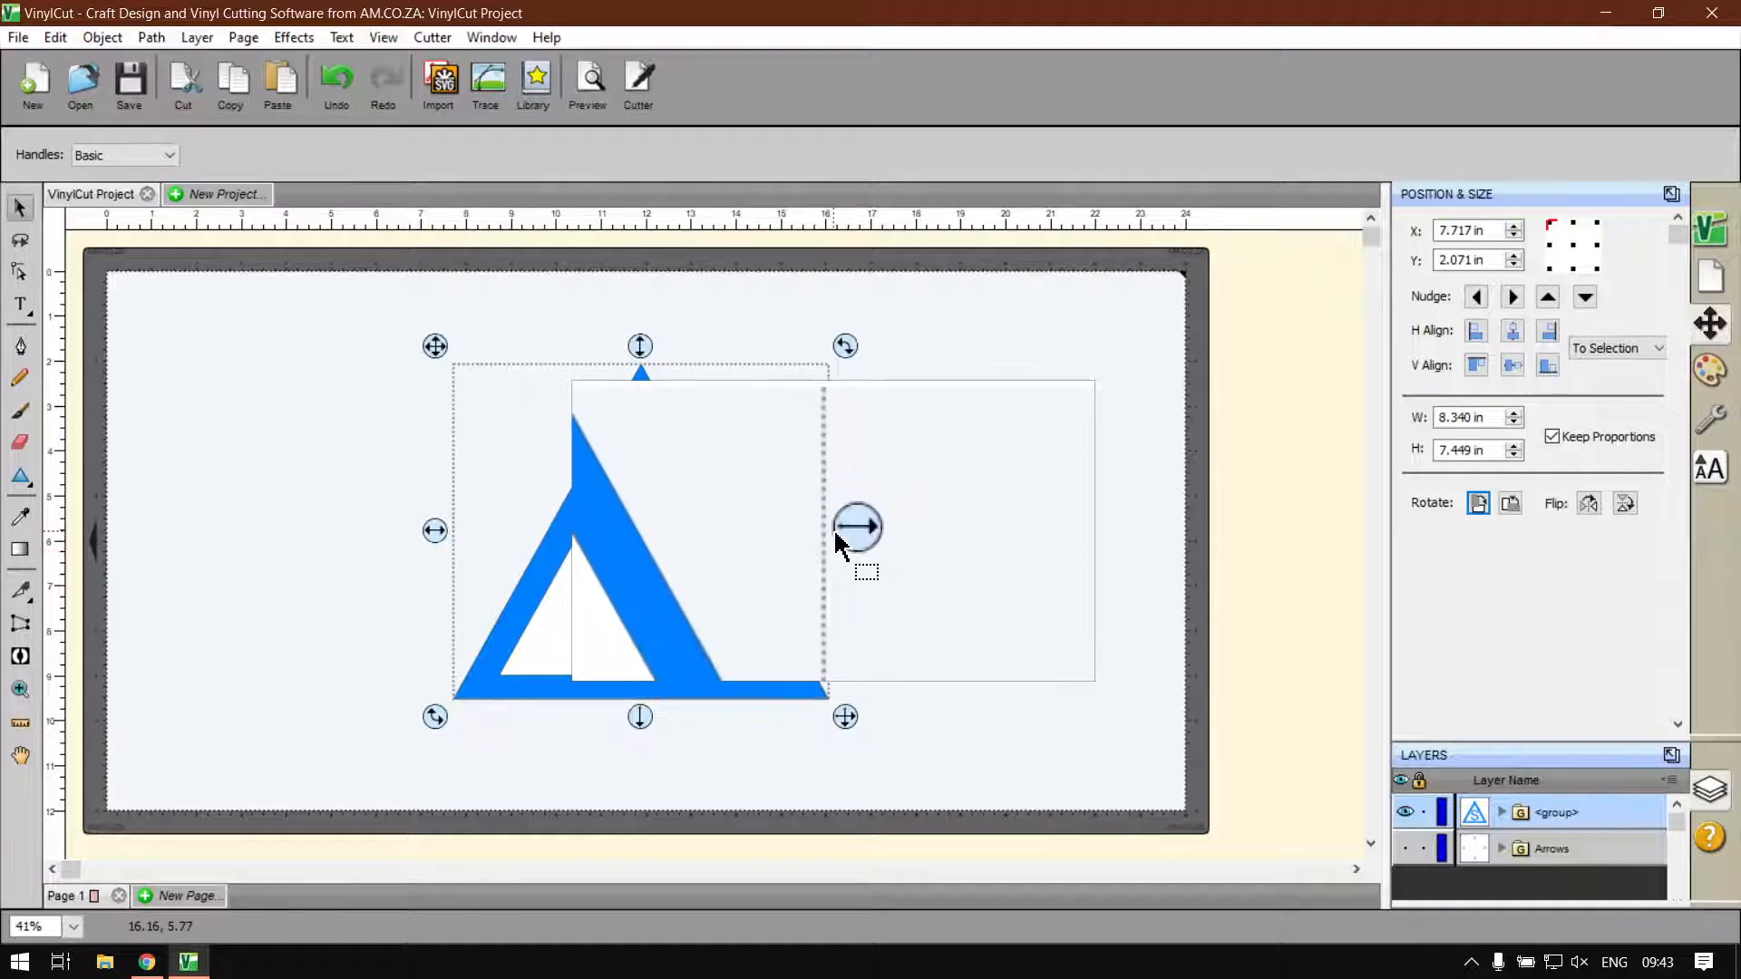
{"action": "key", "text": "super+Escape"}
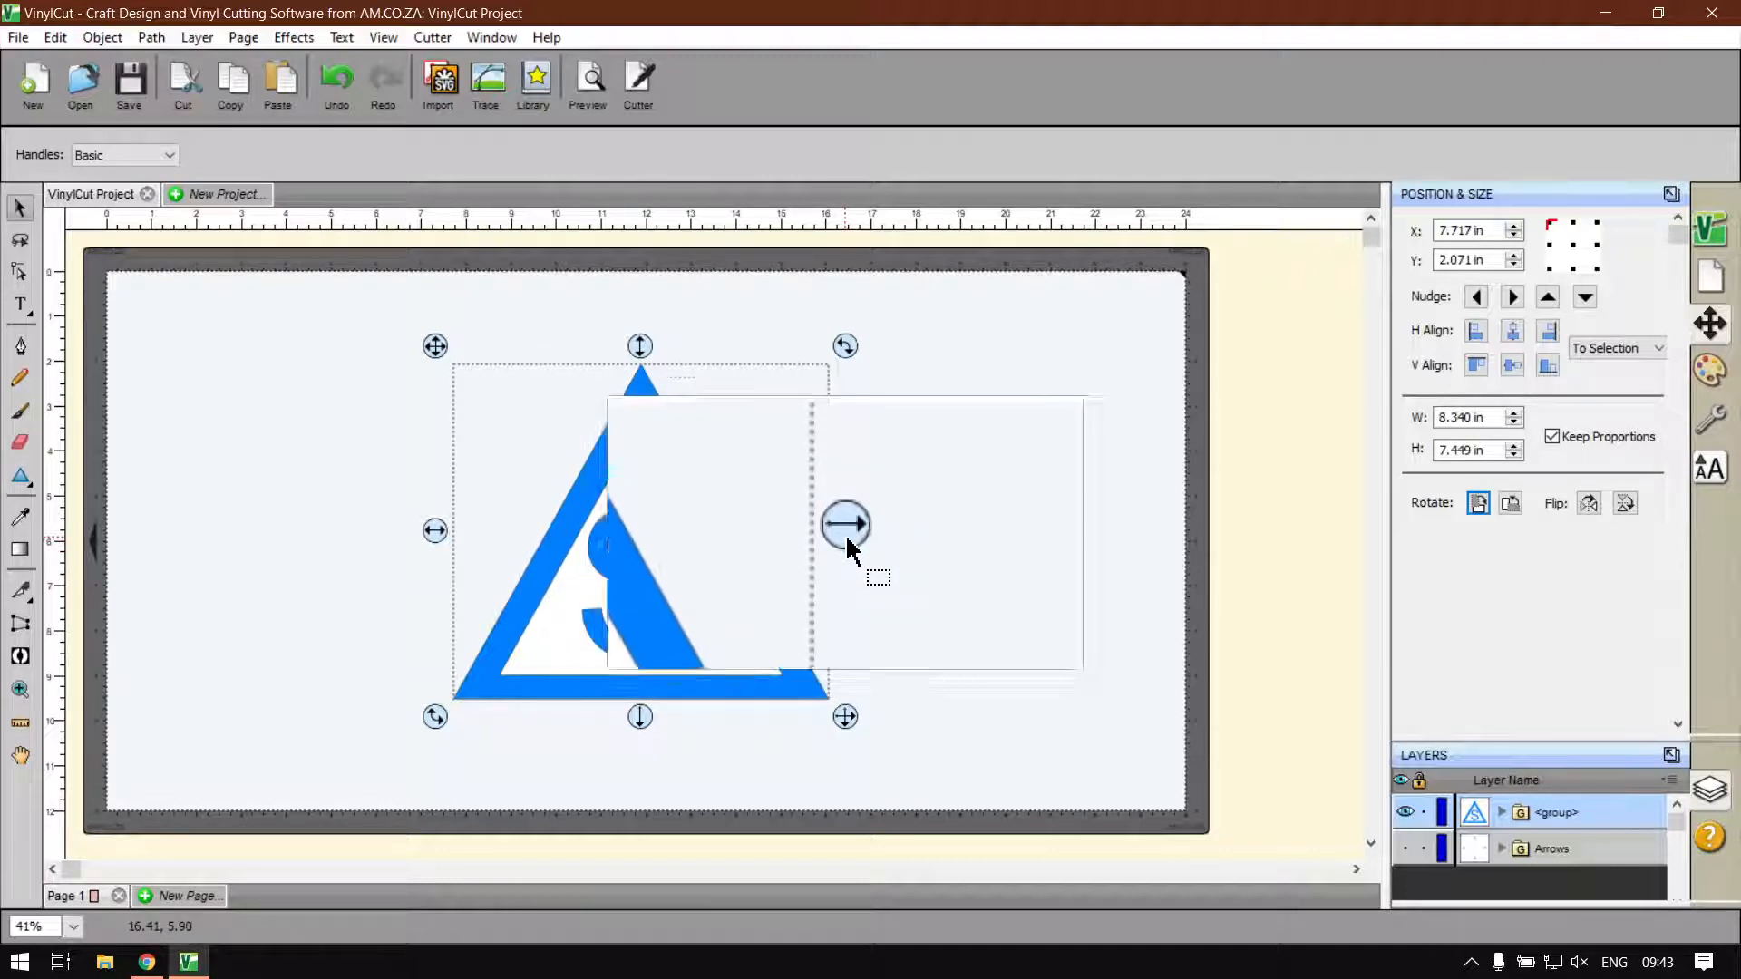
{"action": "left_click_drag", "start_coordinate": [846, 533], "coordinate": [844, 589]}
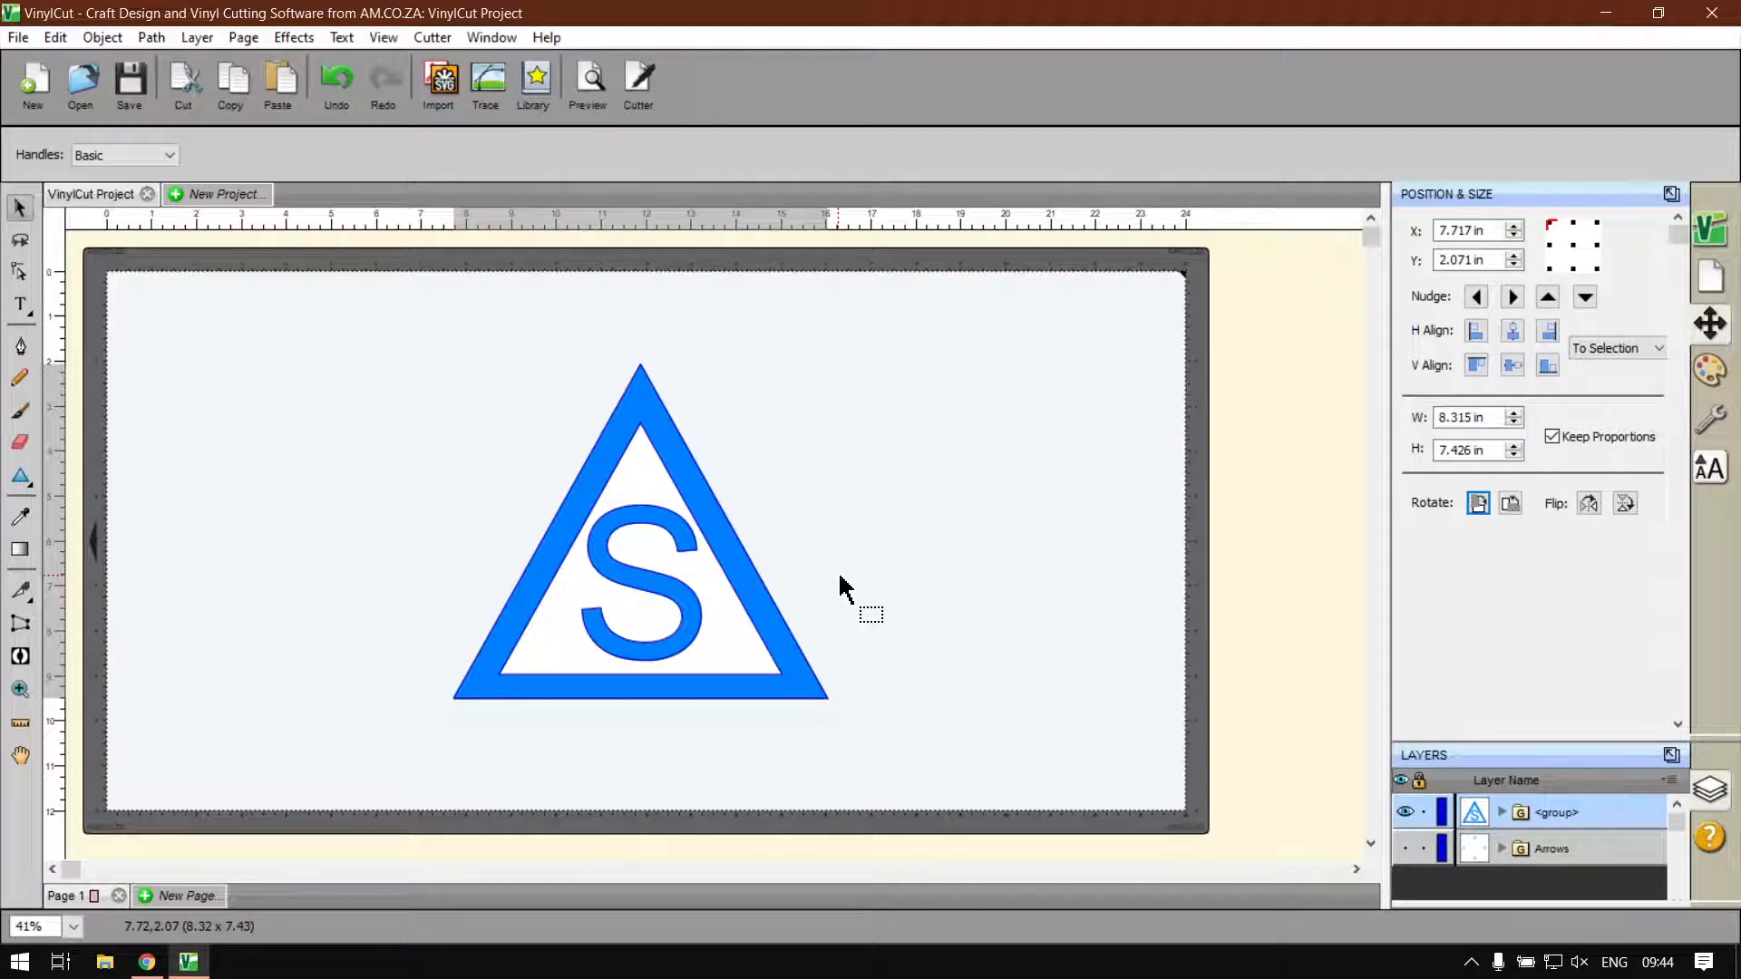
{"action": "mouse_move", "coordinate": [841, 587]}
{"action": "left_mouse_down"}
{"action": "mouse_move", "coordinate": [813, 579]}
{"action": "mouse_move", "coordinate": [1064, 583]}
{"action": "mouse_move", "coordinate": [837, 606]}
{"action": "left_mouse_up"}
{"action": "mouse_move", "coordinate": [637, 722]}
{"action": "left_mouse_down"}
{"action": "mouse_move", "coordinate": [641, 797]}
{"action": "mouse_move", "coordinate": [648, 753]}
{"action": "left_mouse_up"}
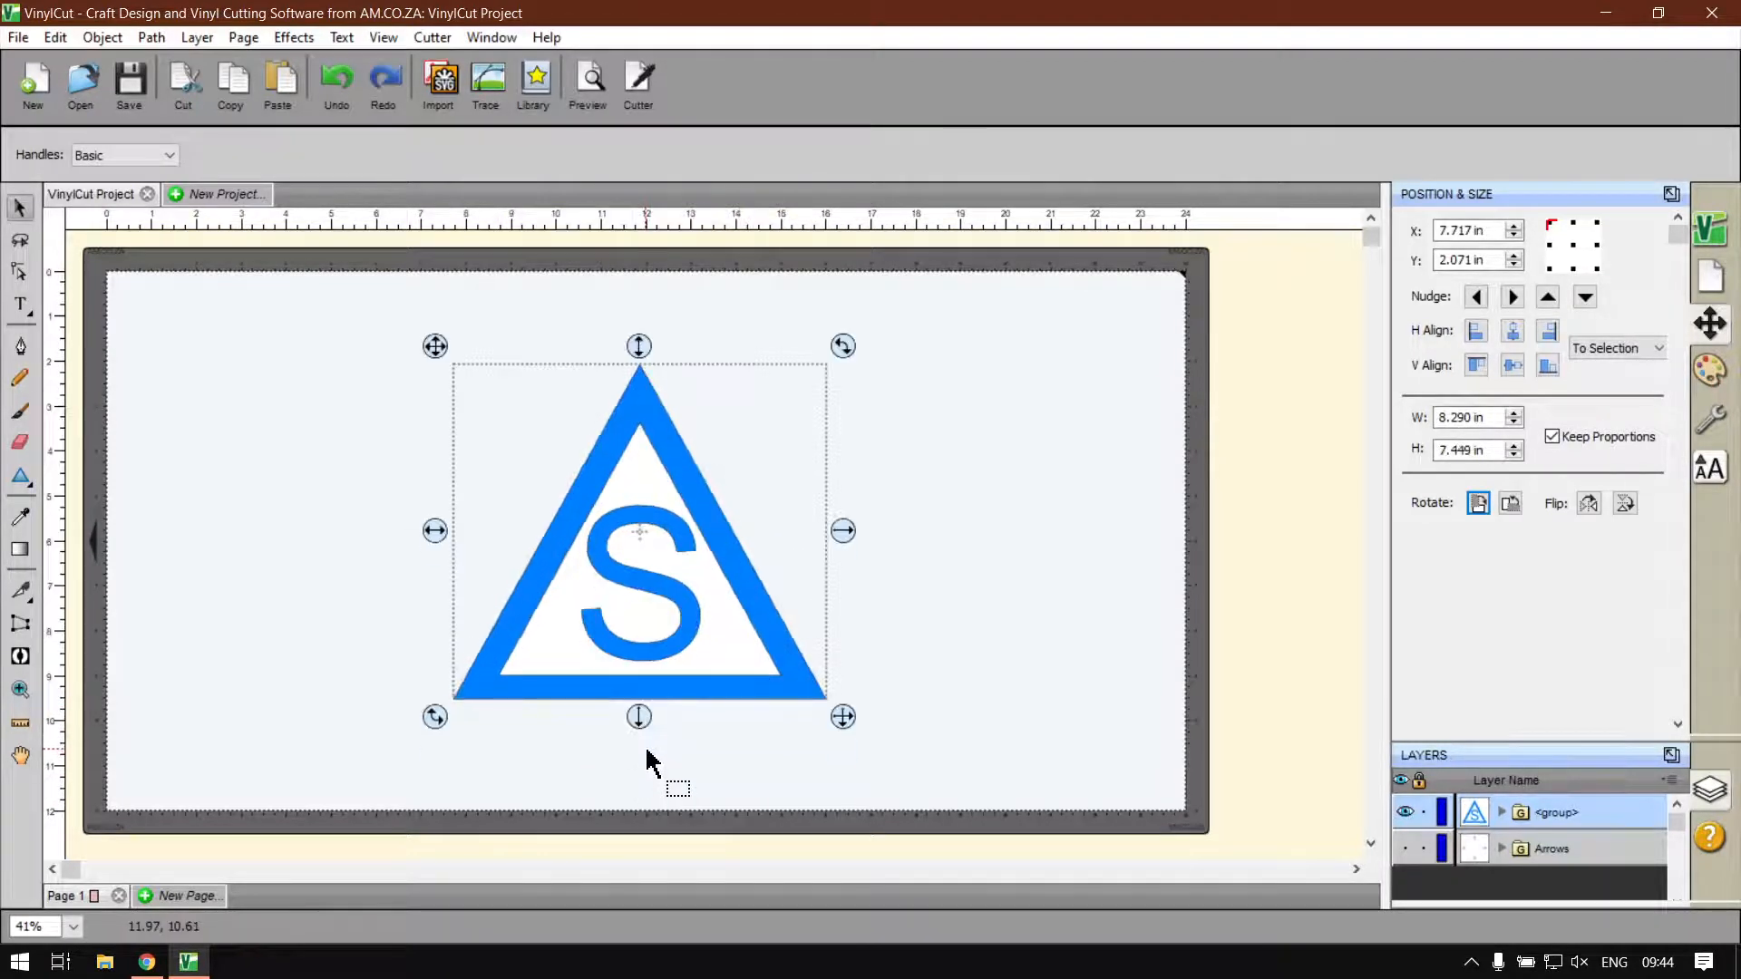
{"action": "key", "text": "ctrl+z"}
- Open the Scale settings for the group and set the width to 9 in with Keep Proportions enabled
{"action": "left_click", "coordinate": [101, 46]}
{"action": "mouse_move", "coordinate": [147, 73]}
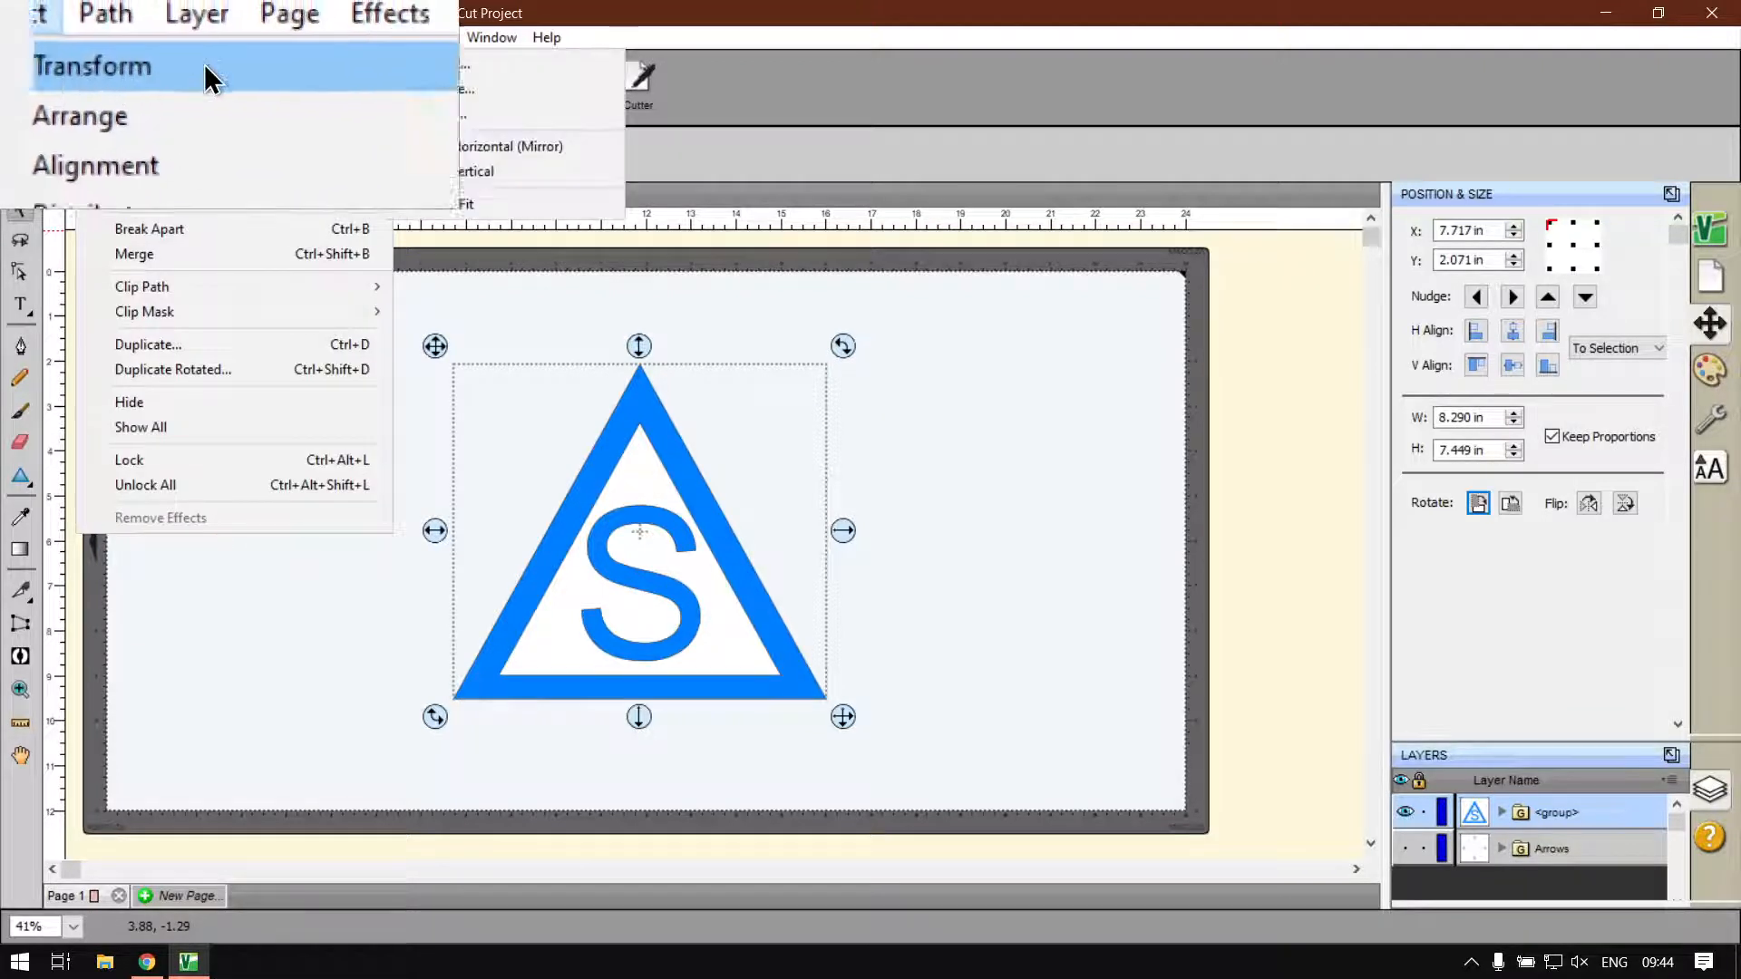
{"action": "left_click", "coordinate": [482, 117]}
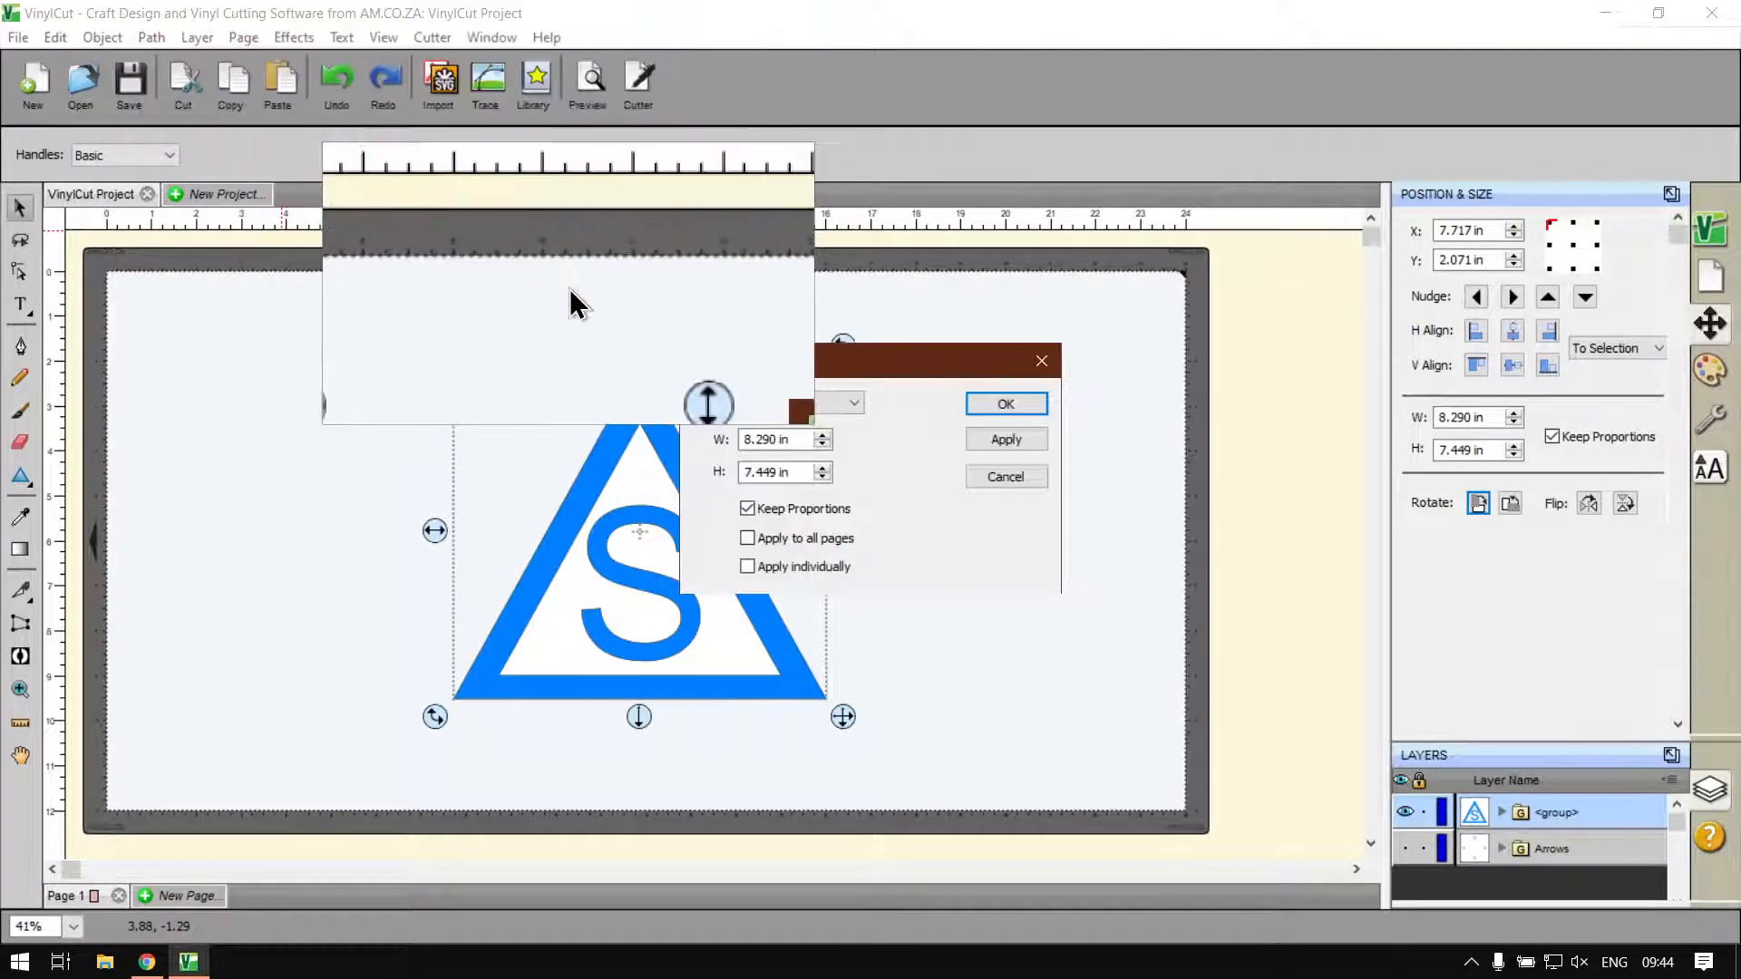
{"action": "left_click_drag", "start_coordinate": [829, 362], "coordinate": [970, 319]}
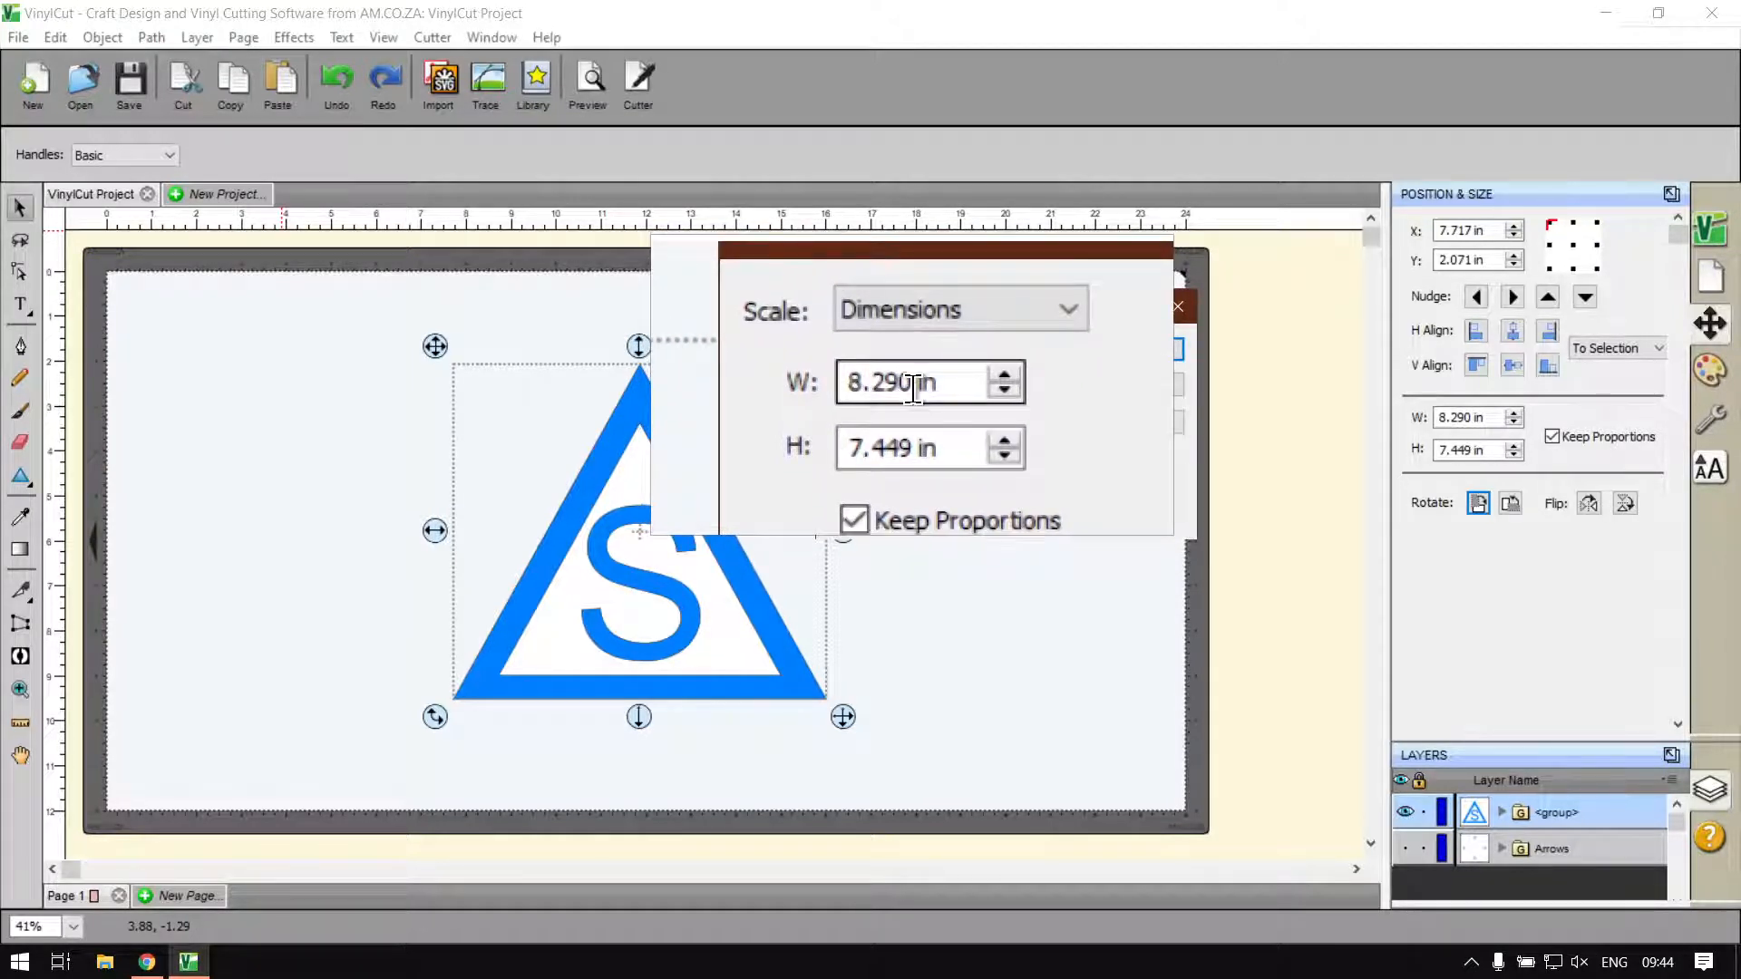
{"action": "left_click_drag", "start_coordinate": [877, 387], "coordinate": [910, 389]}
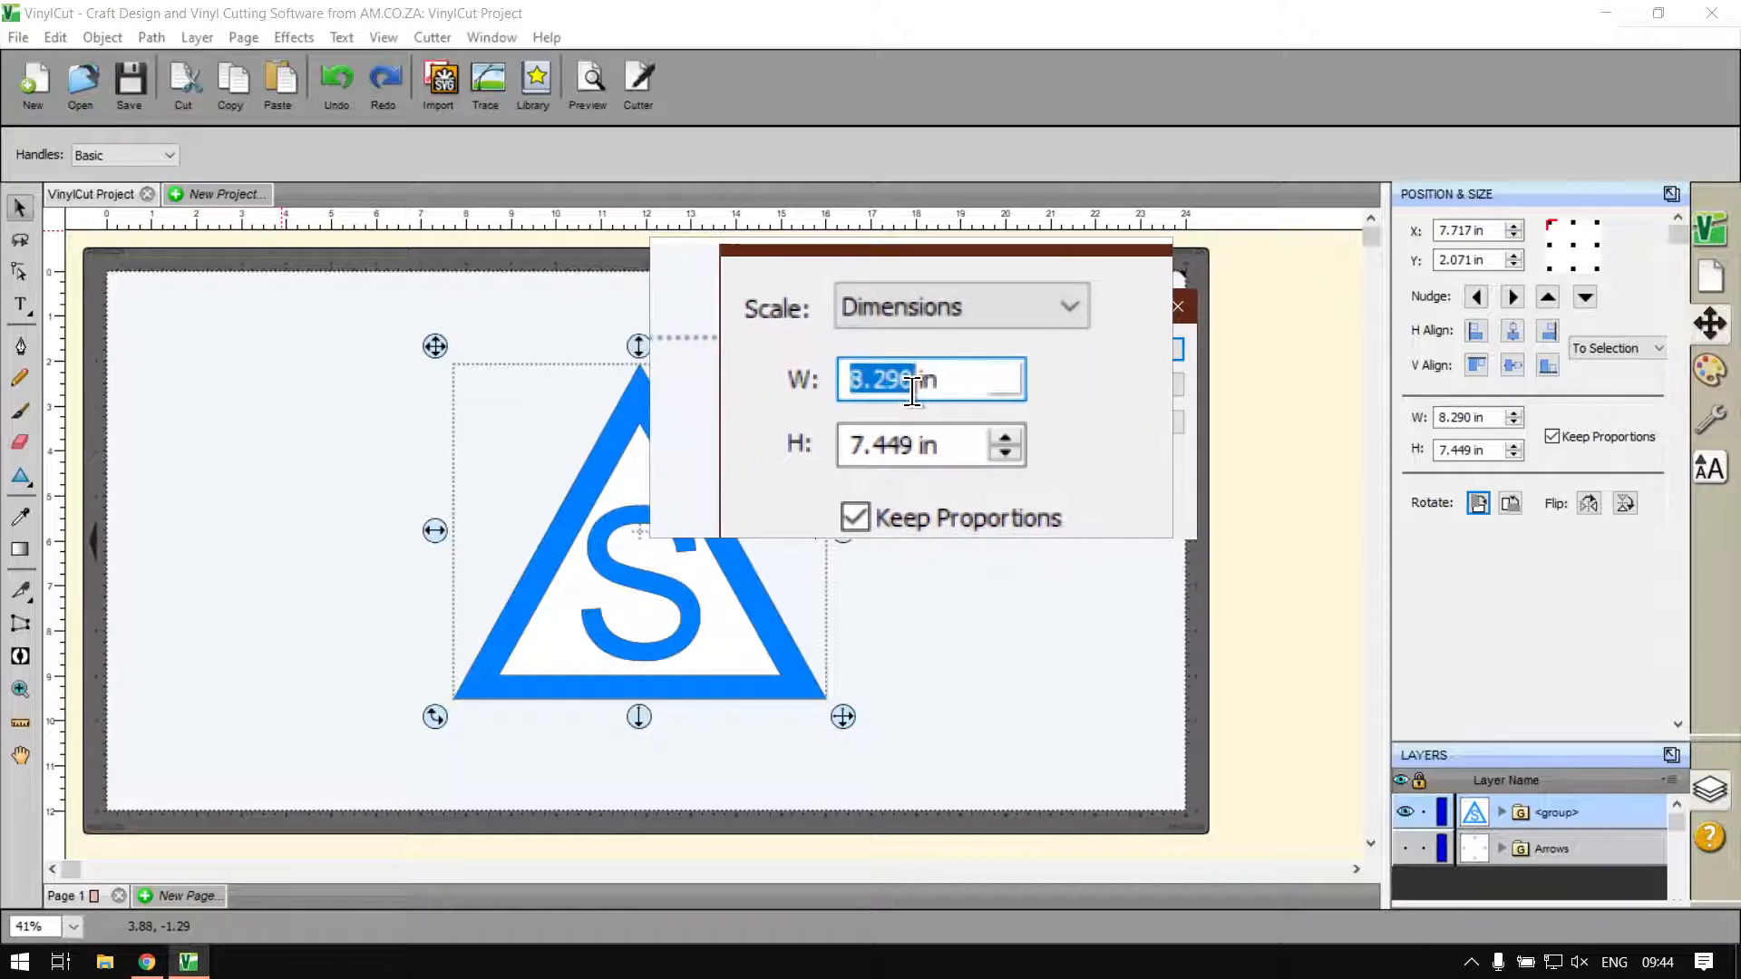
{"action": "type", "text": "9"}
{"action": "key", "text": "Tab"}
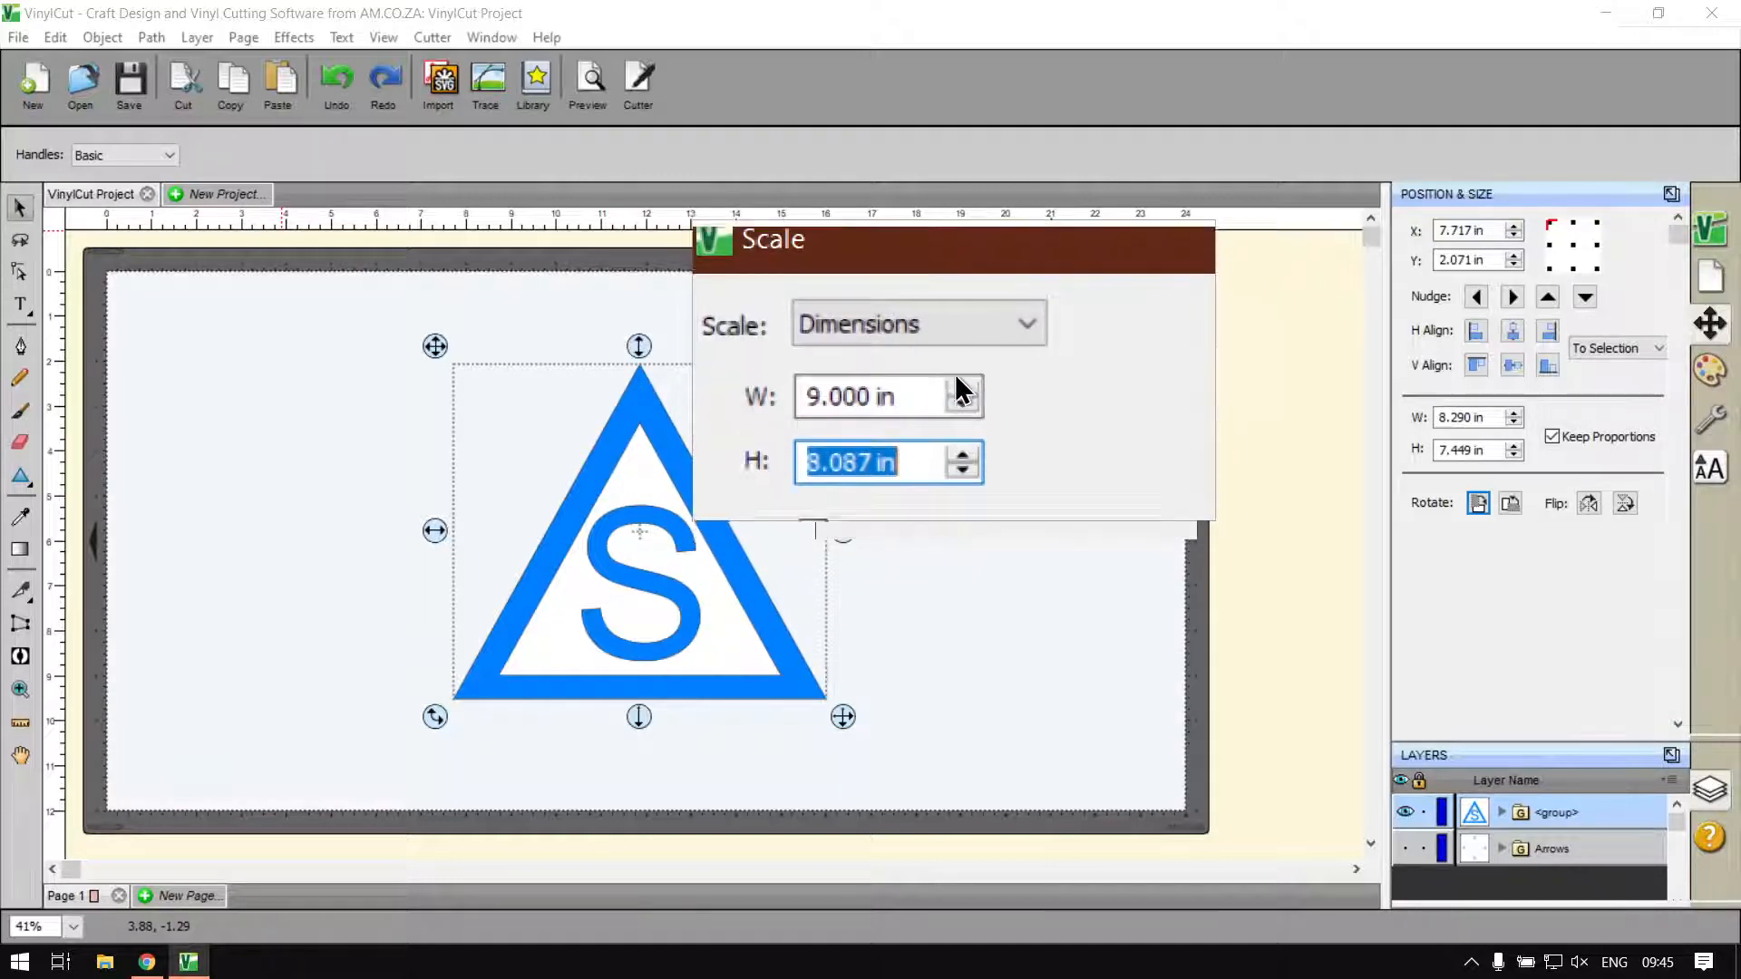
- Switch the scale mode to Percentage to view the equivalent values, and return it to Dimensions
{"action": "left_click", "coordinate": [949, 351]}
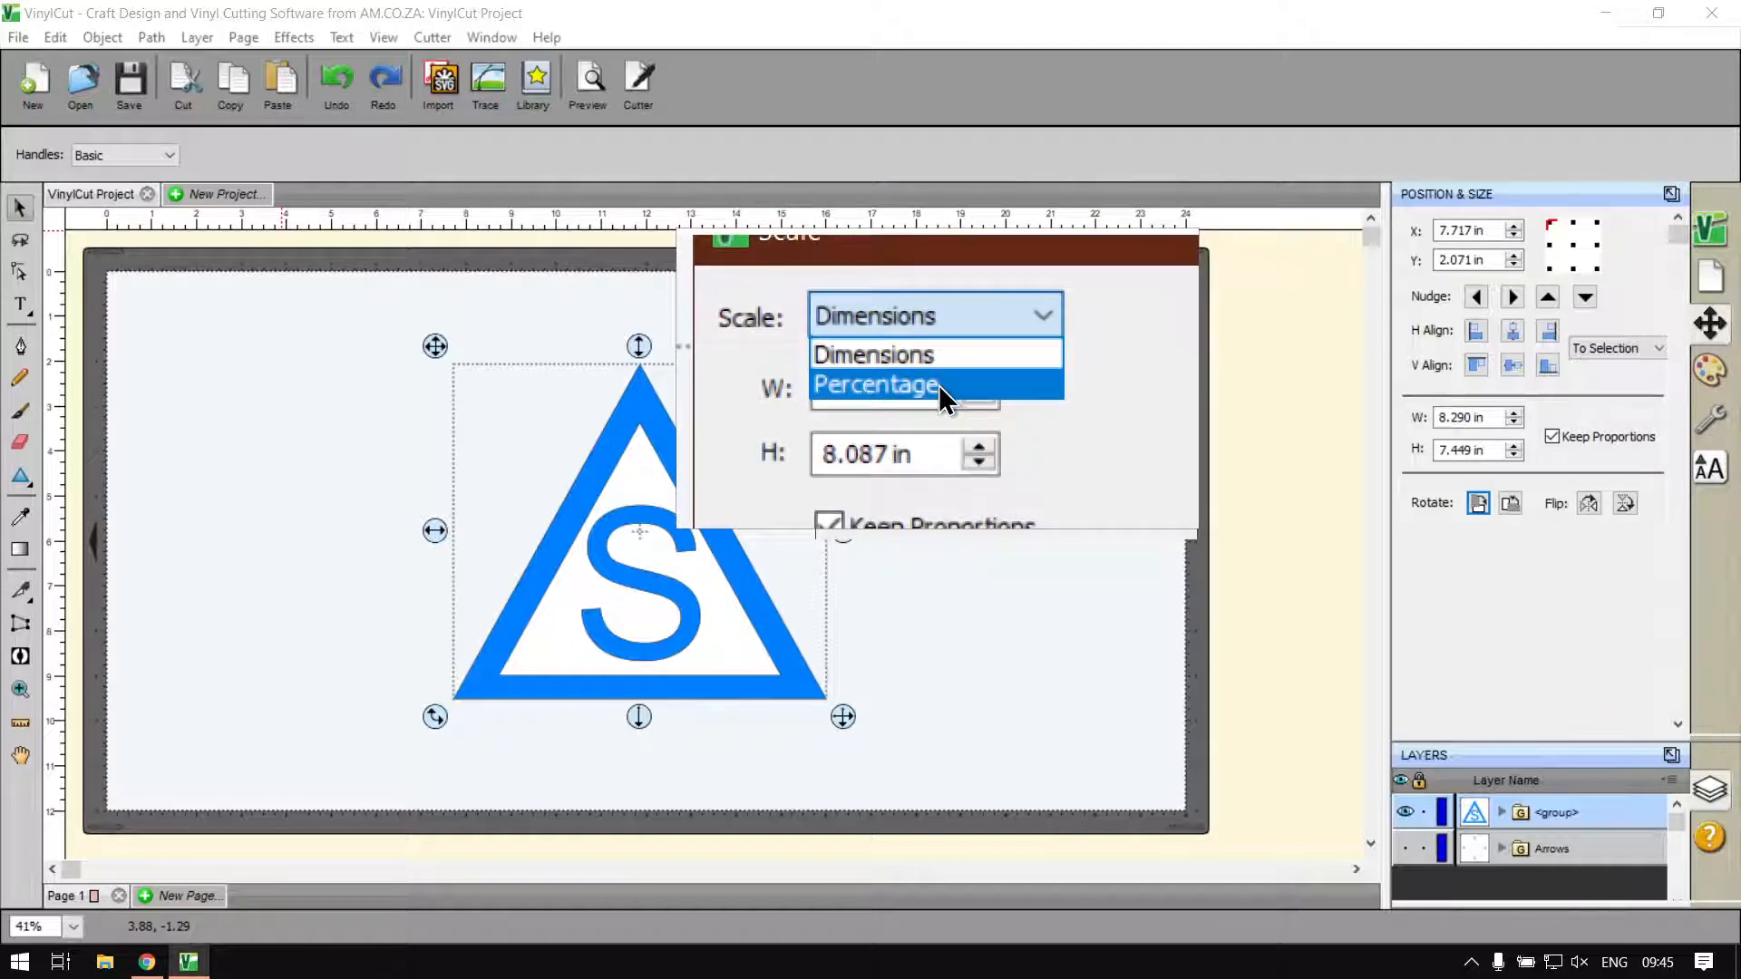
{"action": "left_click", "coordinate": [939, 385]}
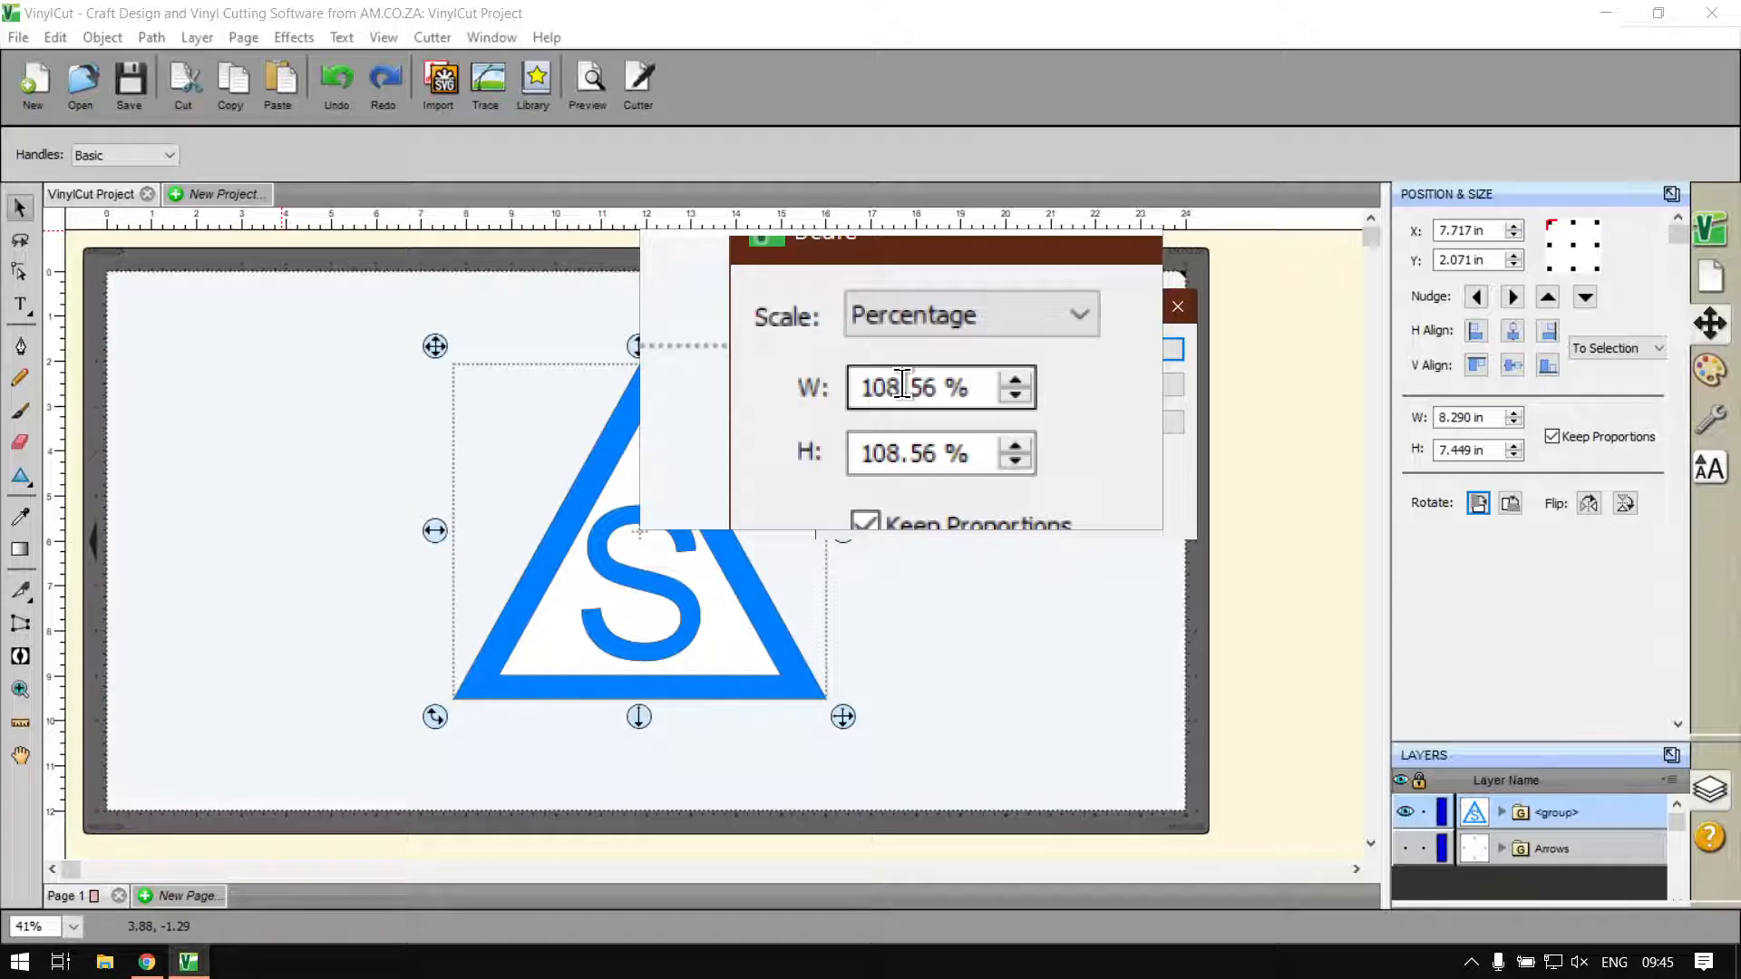
{"action": "left_click", "coordinate": [951, 354]}
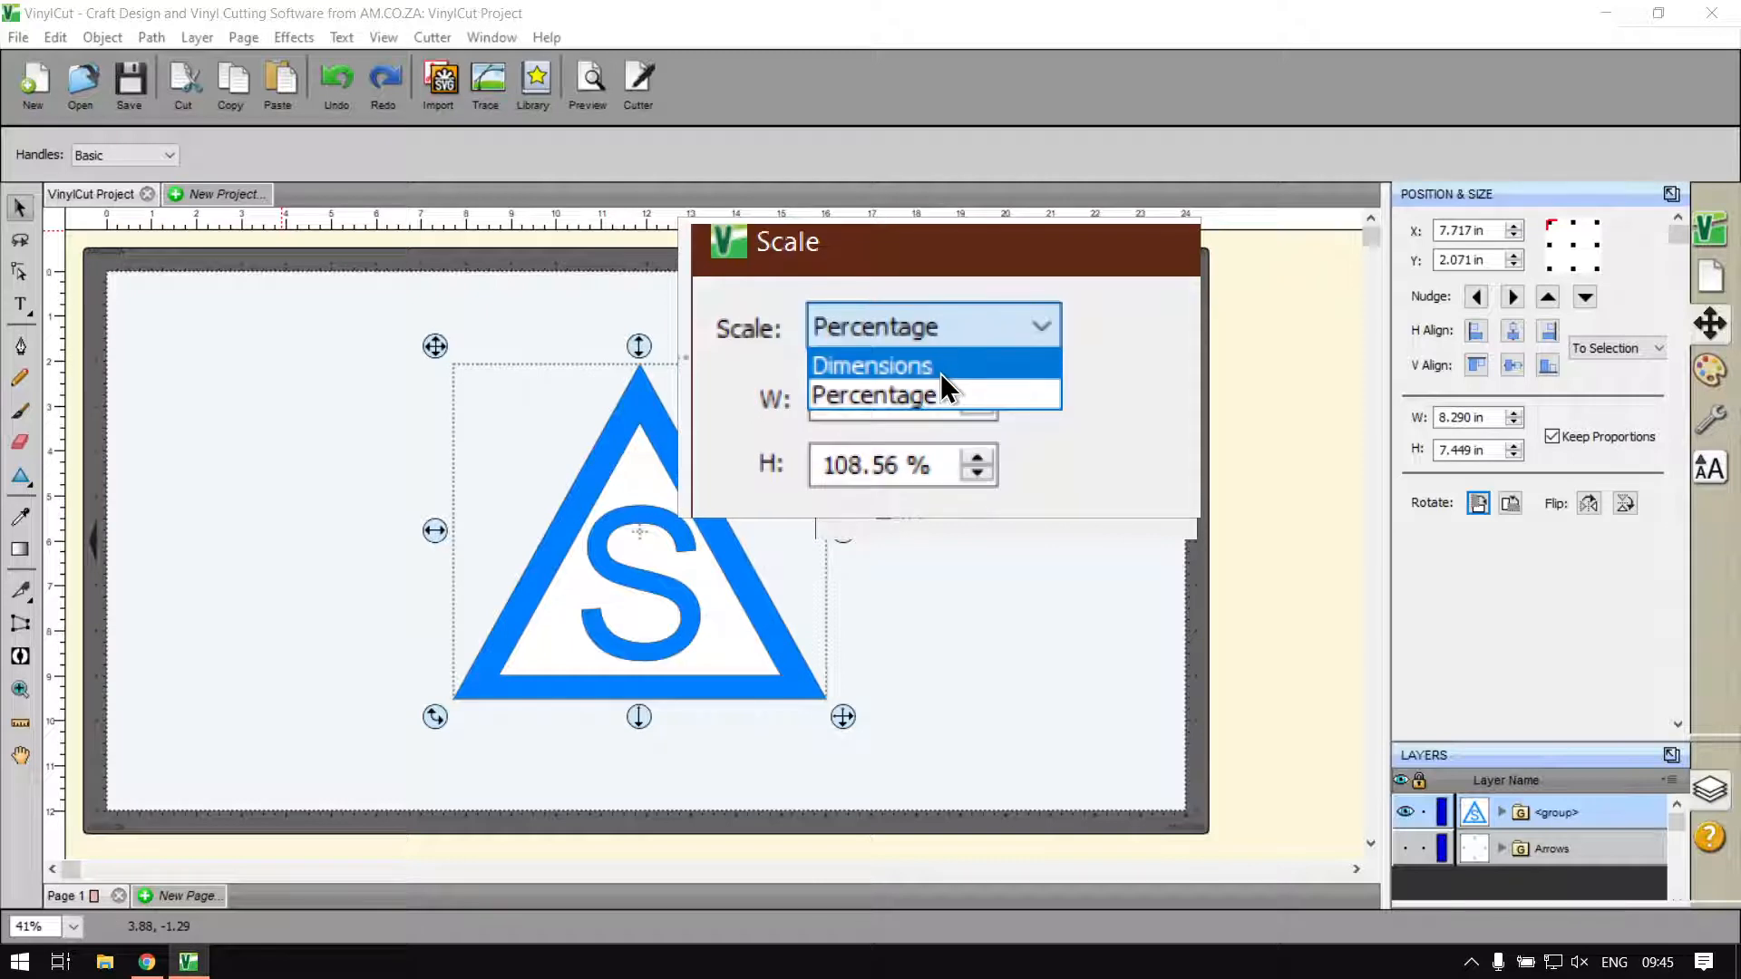
{"action": "left_click", "coordinate": [940, 372]}
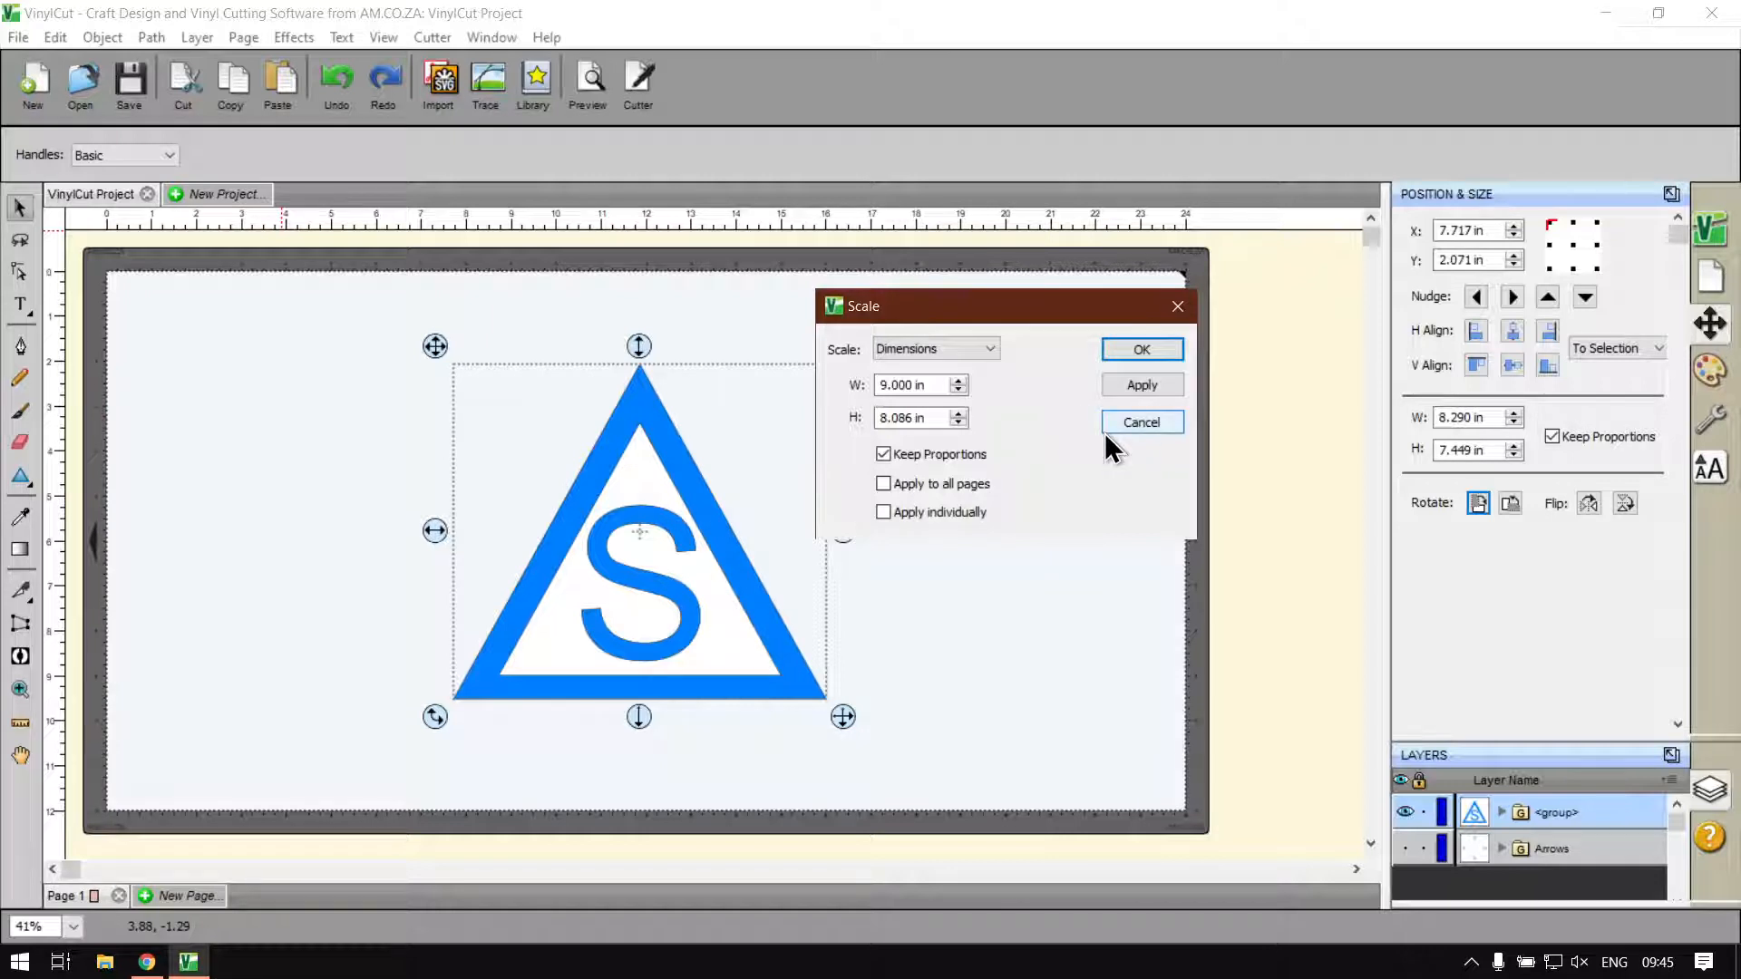
- Apply the scaling and move the group up and left to about X 7.34 in, Y 1.54 in
{"action": "left_click", "coordinate": [1128, 389]}
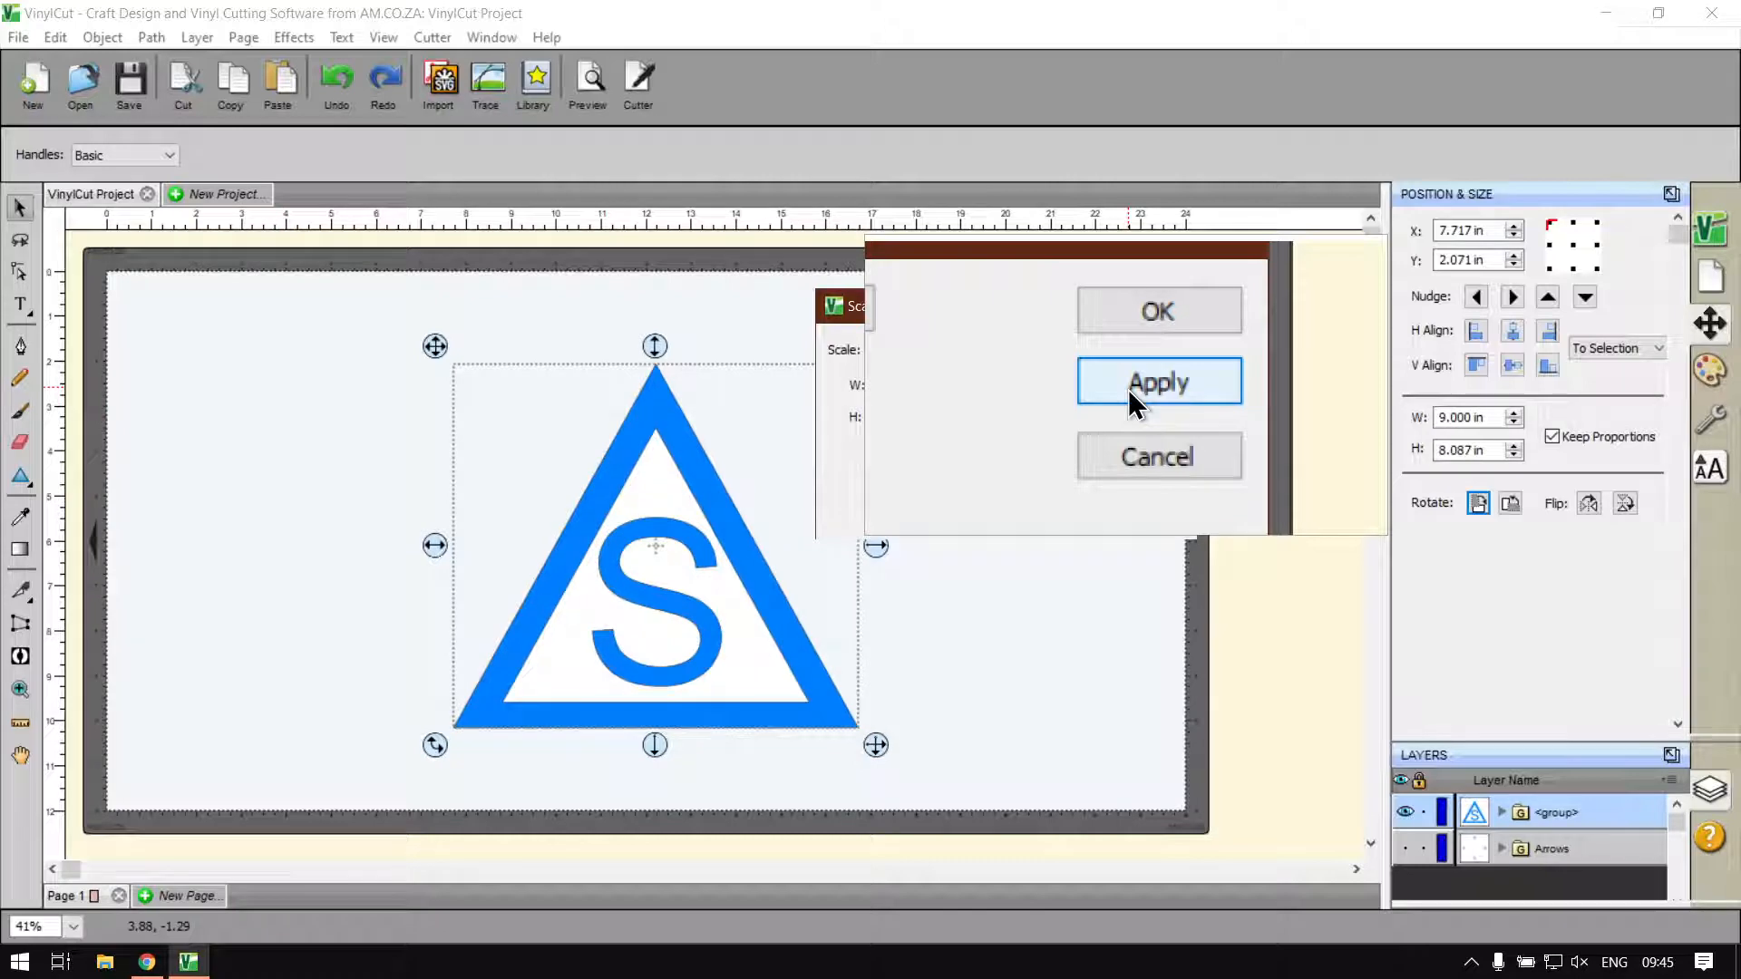
{"action": "left_click", "coordinate": [1129, 348]}
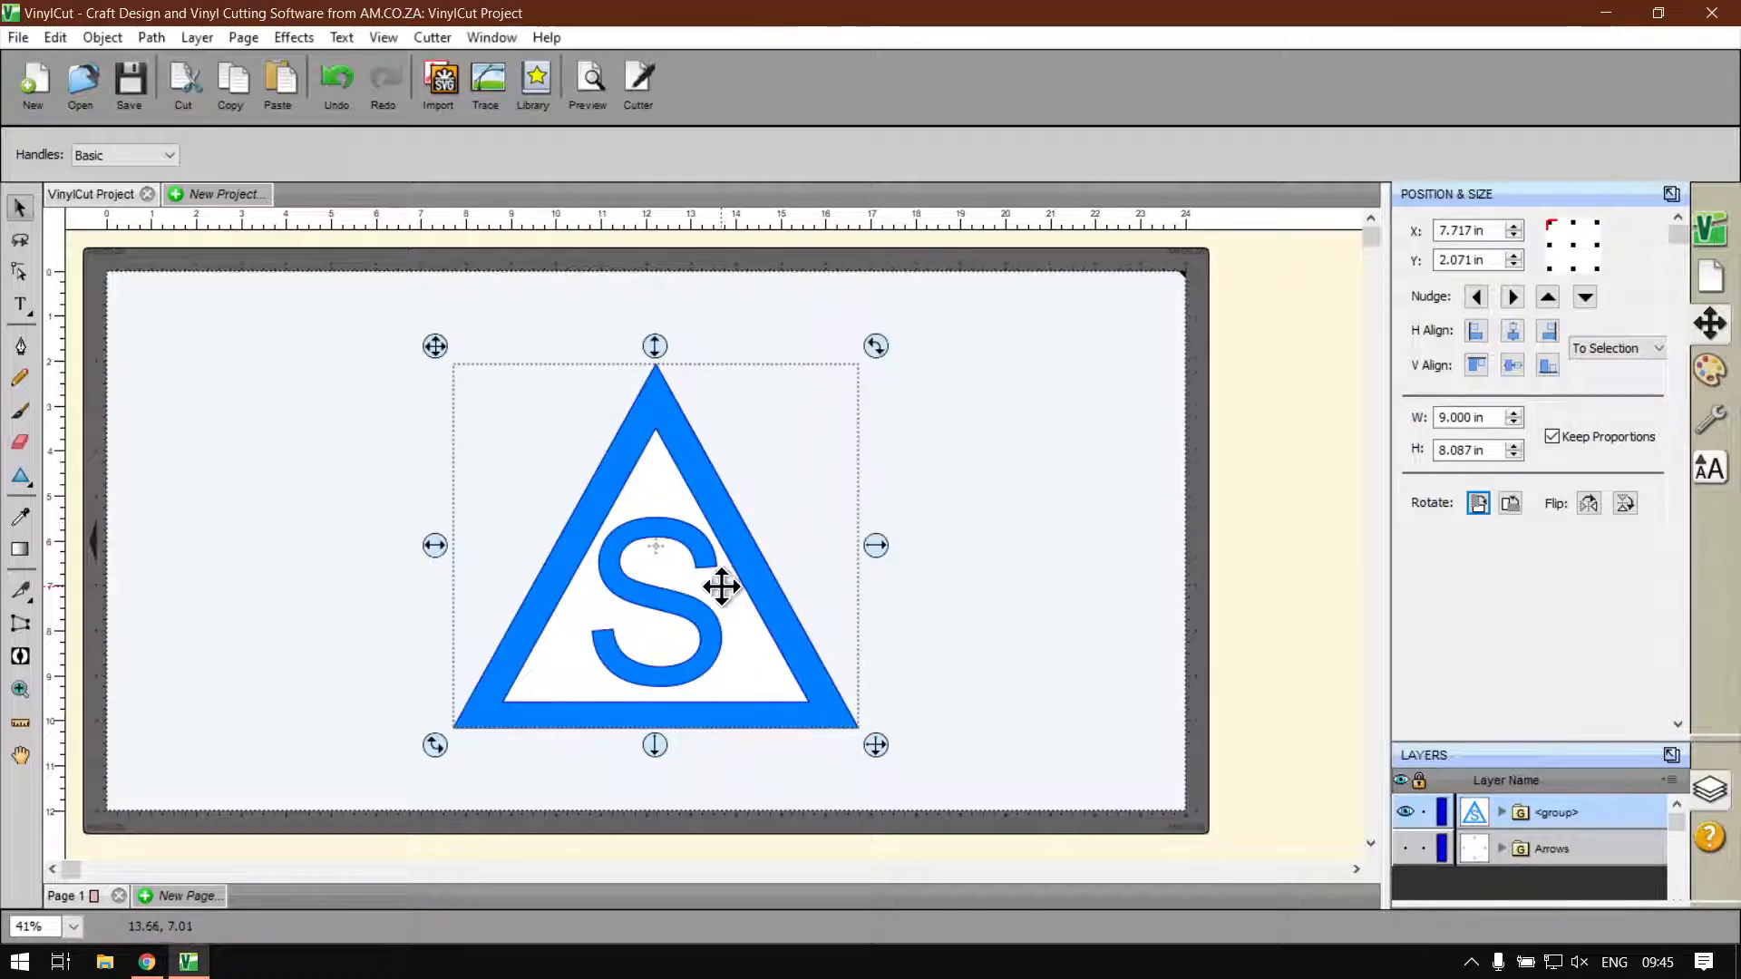
{"action": "mouse_move", "coordinate": [722, 586]}
{"action": "left_mouse_down"}
{"action": "mouse_move", "coordinate": [683, 548]}
{"action": "mouse_move", "coordinate": [704, 563]}
{"action": "left_mouse_up"}
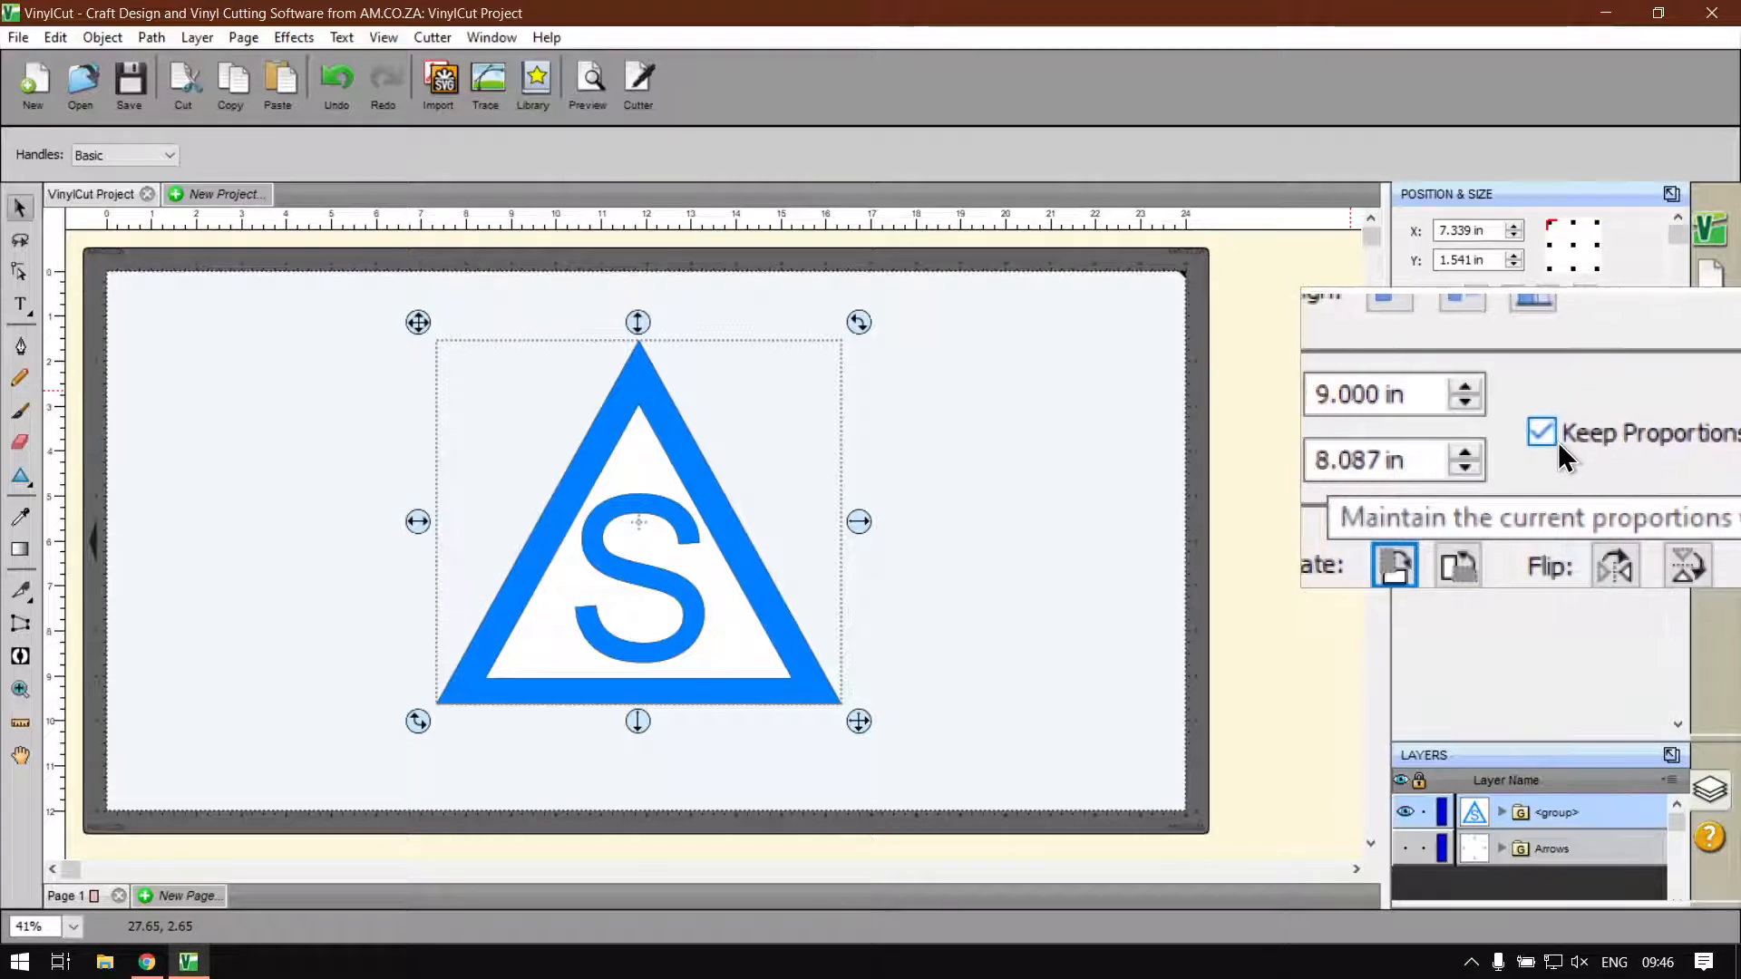
- Turn off Keep Proportions and set the group's height to 10 in
{"action": "left_click", "coordinate": [1551, 436]}
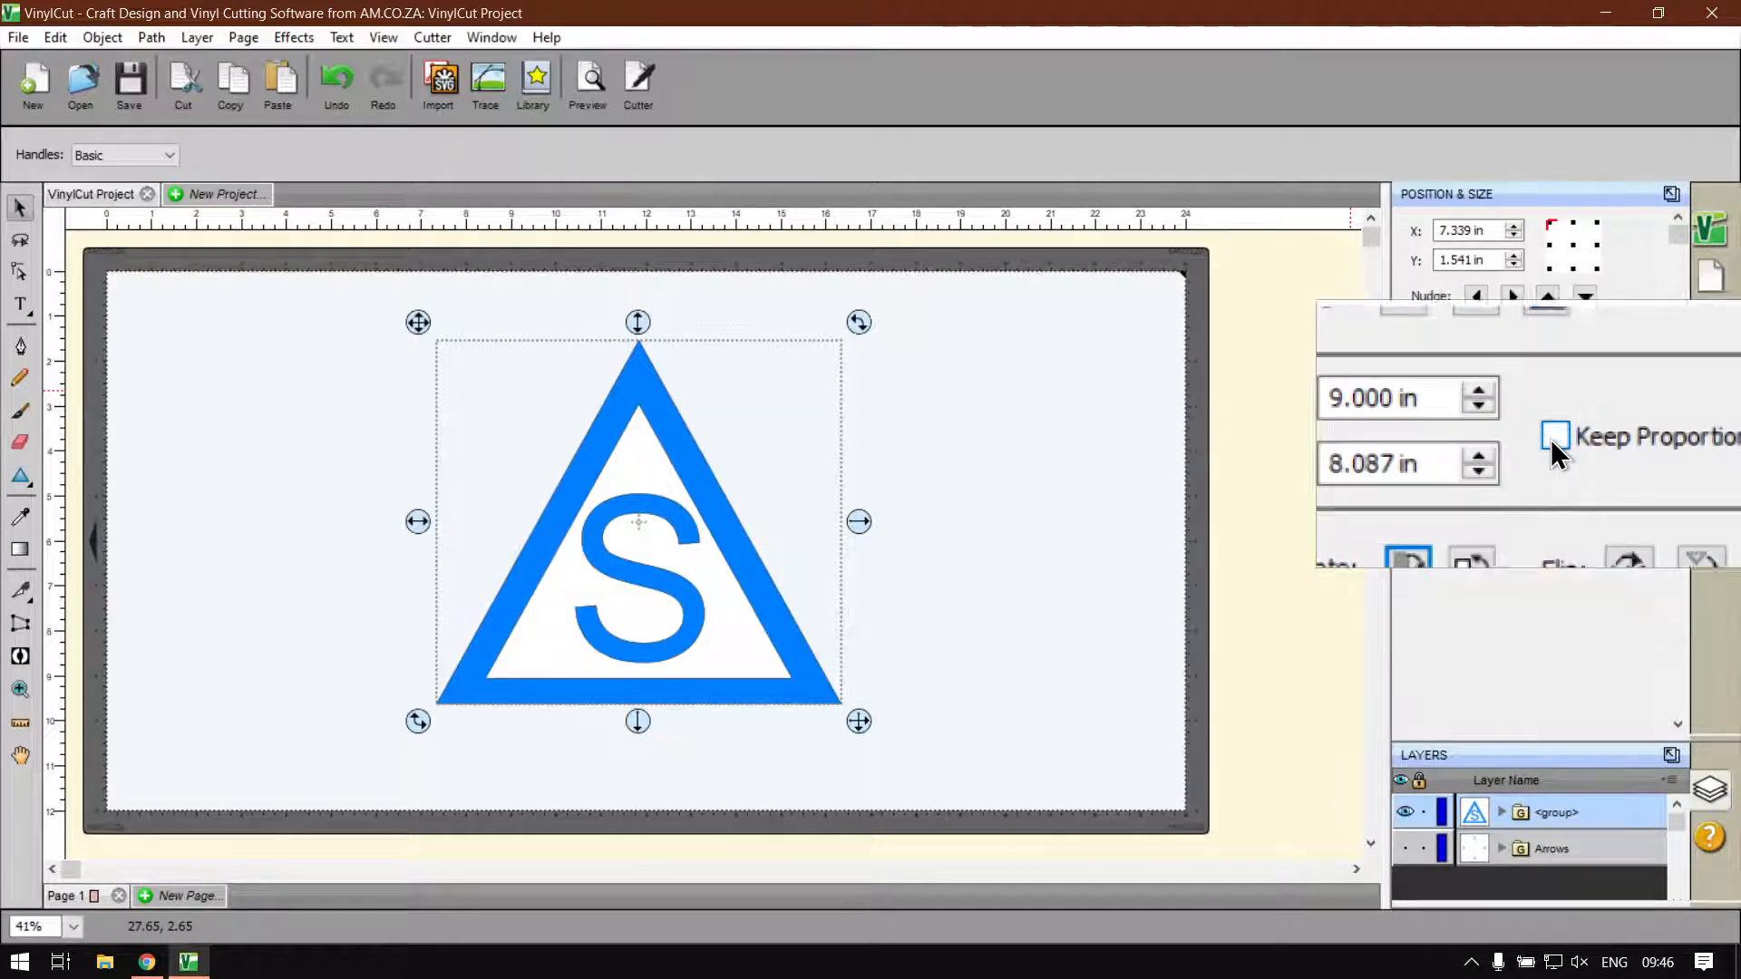
{"action": "left_click", "coordinate": [1494, 450]}
{"action": "double_click", "coordinate": [1494, 450]}
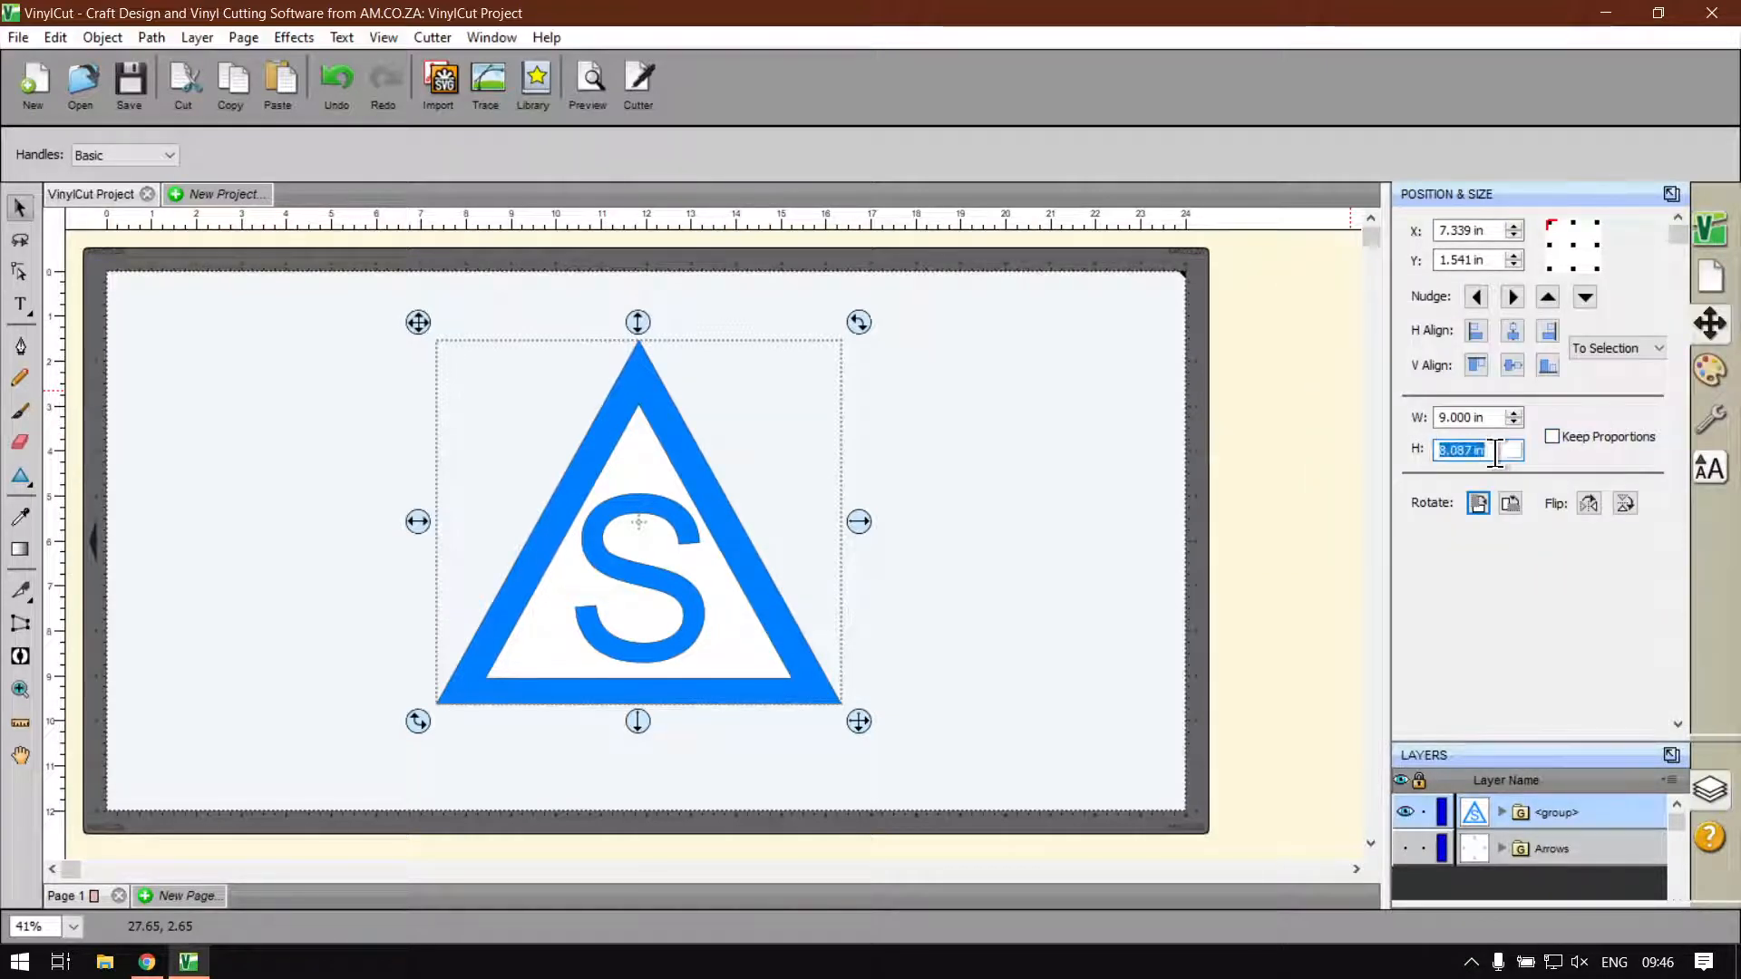
{"action": "type", "text": "10"}
{"action": "key", "text": "Return"}
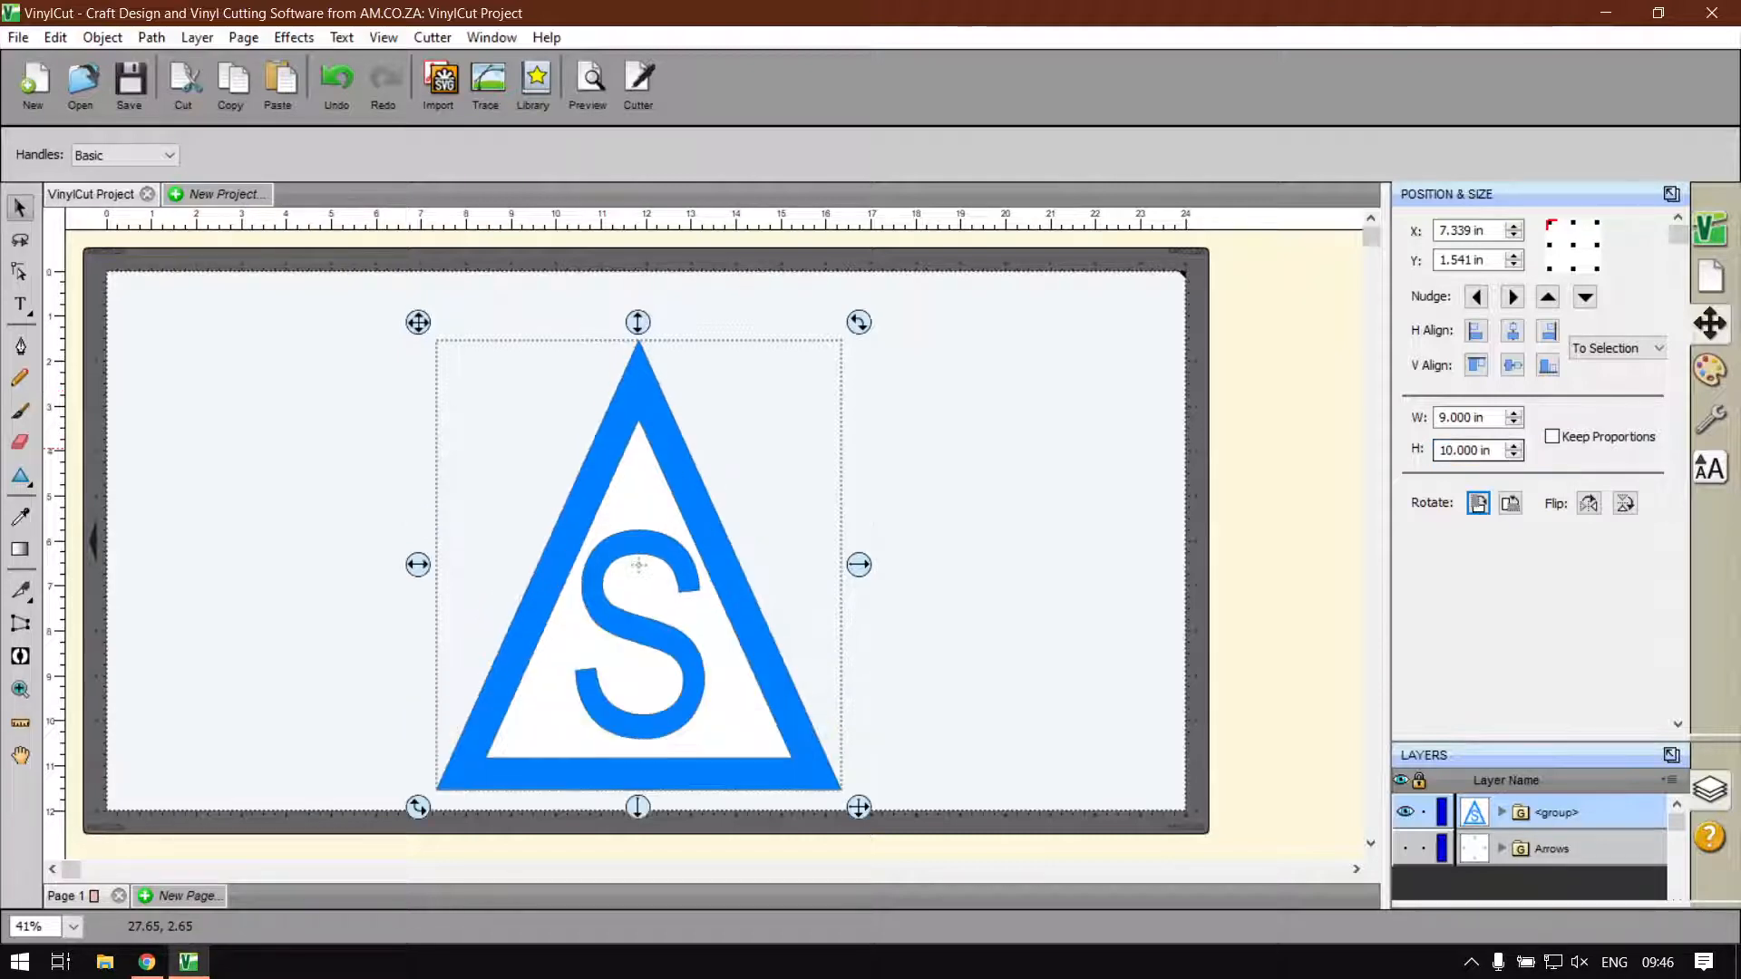
- Move the group up to about X 7.36 in, Y 1 in, and undo both this move and the height change
{"action": "left_click_drag", "start_coordinate": [716, 623], "coordinate": [715, 599]}
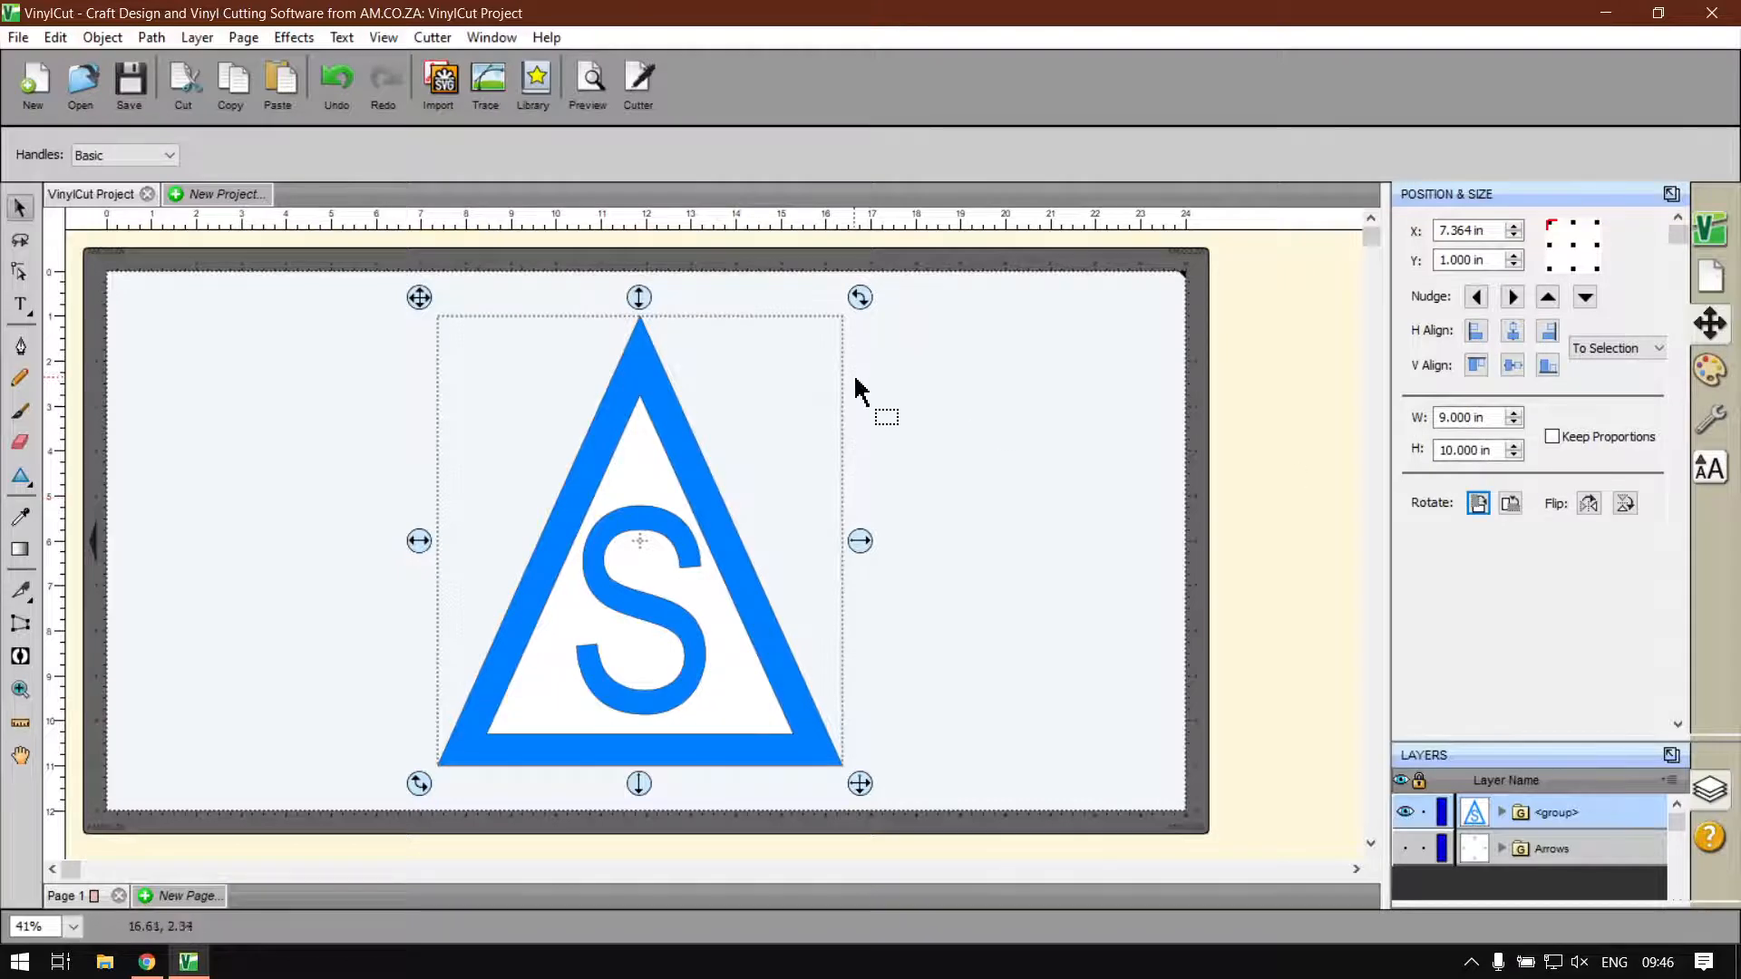
{"action": "key", "text": "ctrl+z"}
{"action": "key", "text": "ctrl+z"}
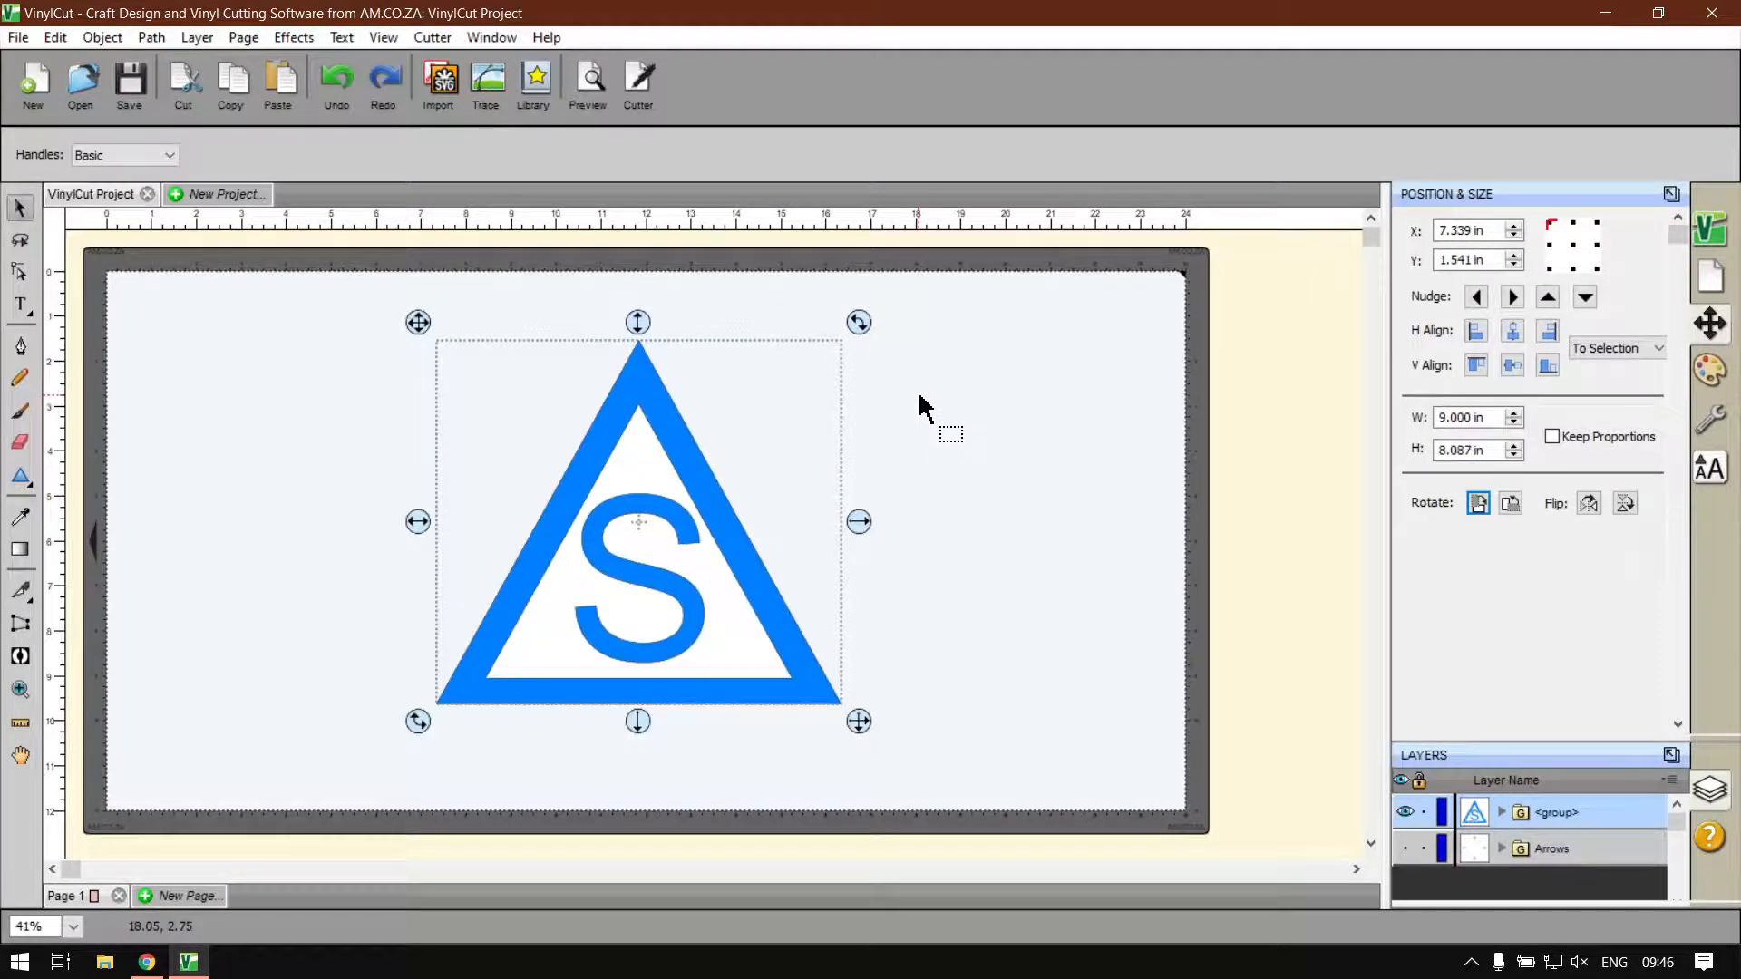
- Reselect the group, enlarge it proportionally about its centre to about 9.81 by 8.81 in, and undo the resize
{"action": "left_click", "coordinate": [1226, 456]}
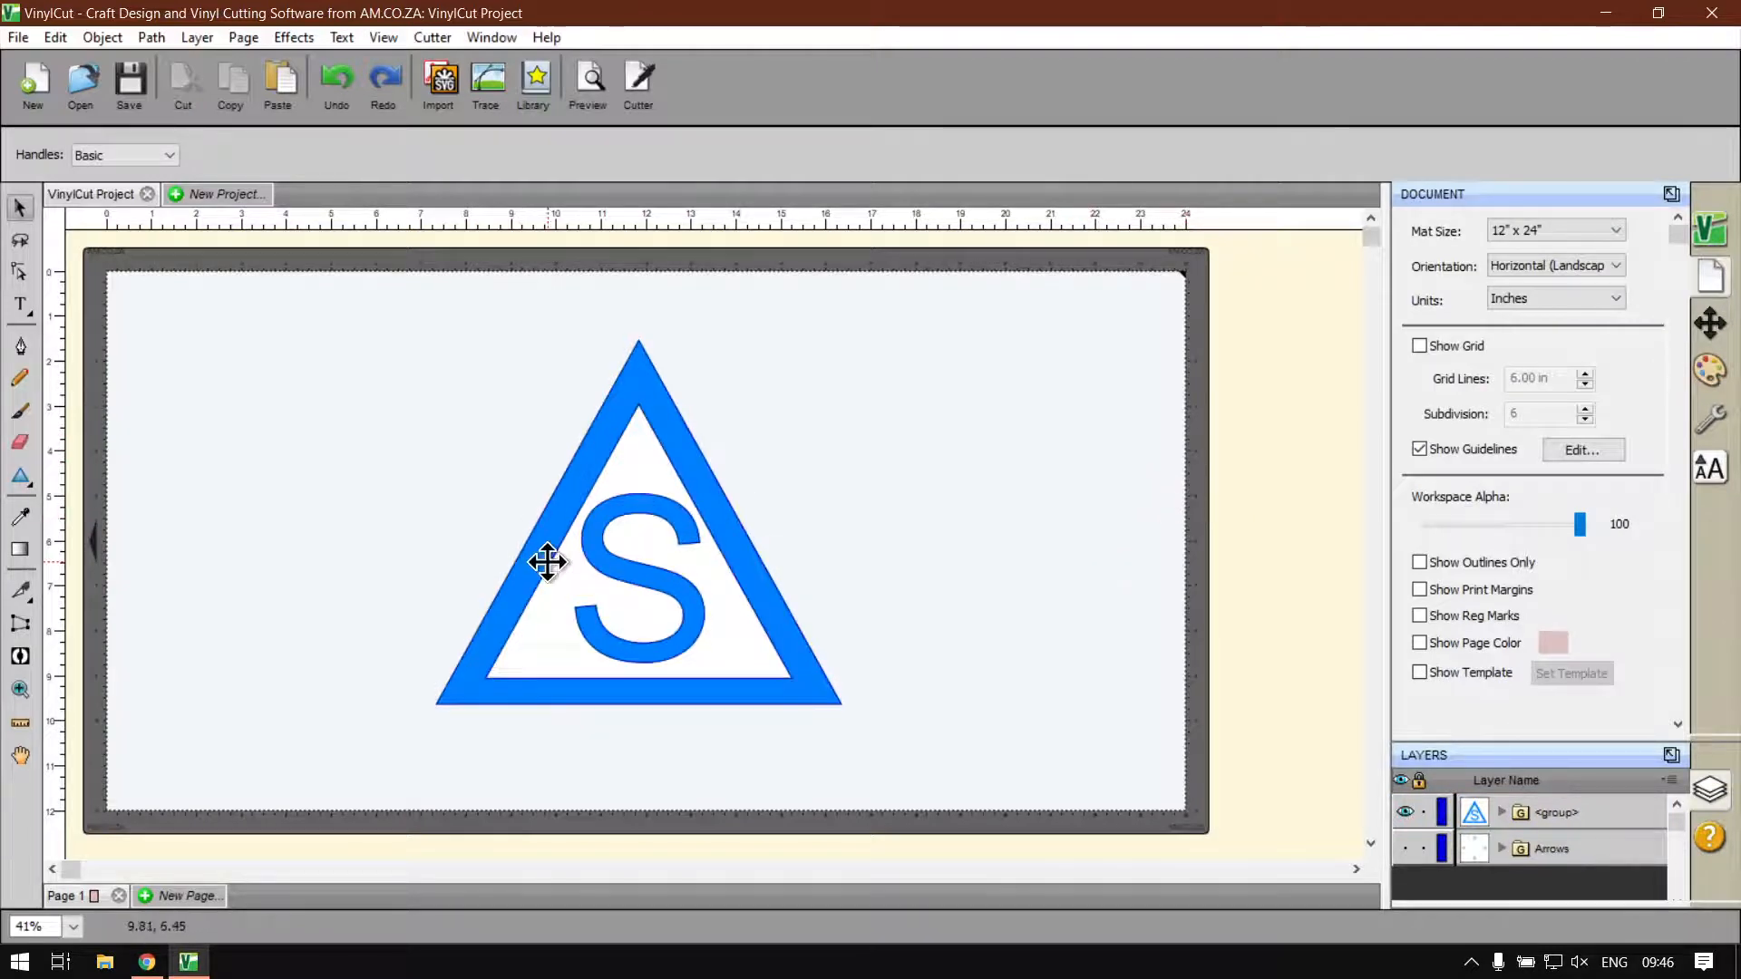
{"action": "left_click", "coordinate": [778, 650]}
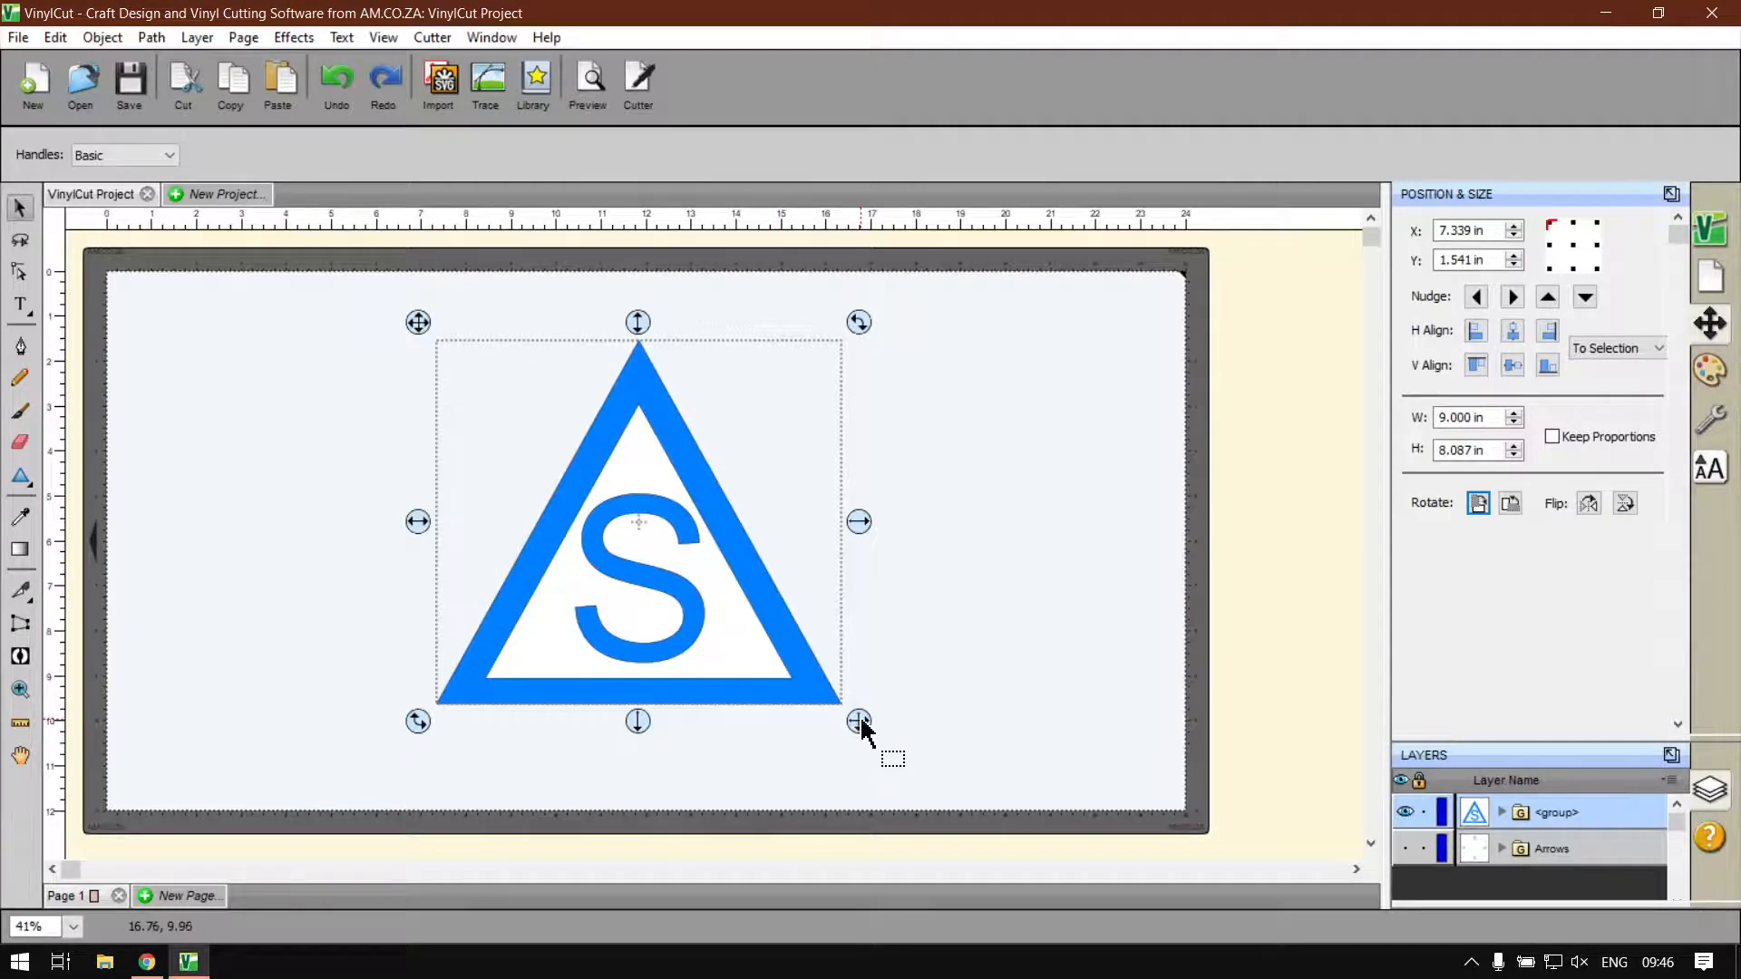
{"action": "left_click_drag", "start_coordinate": [861, 725], "coordinate": [881, 749]}
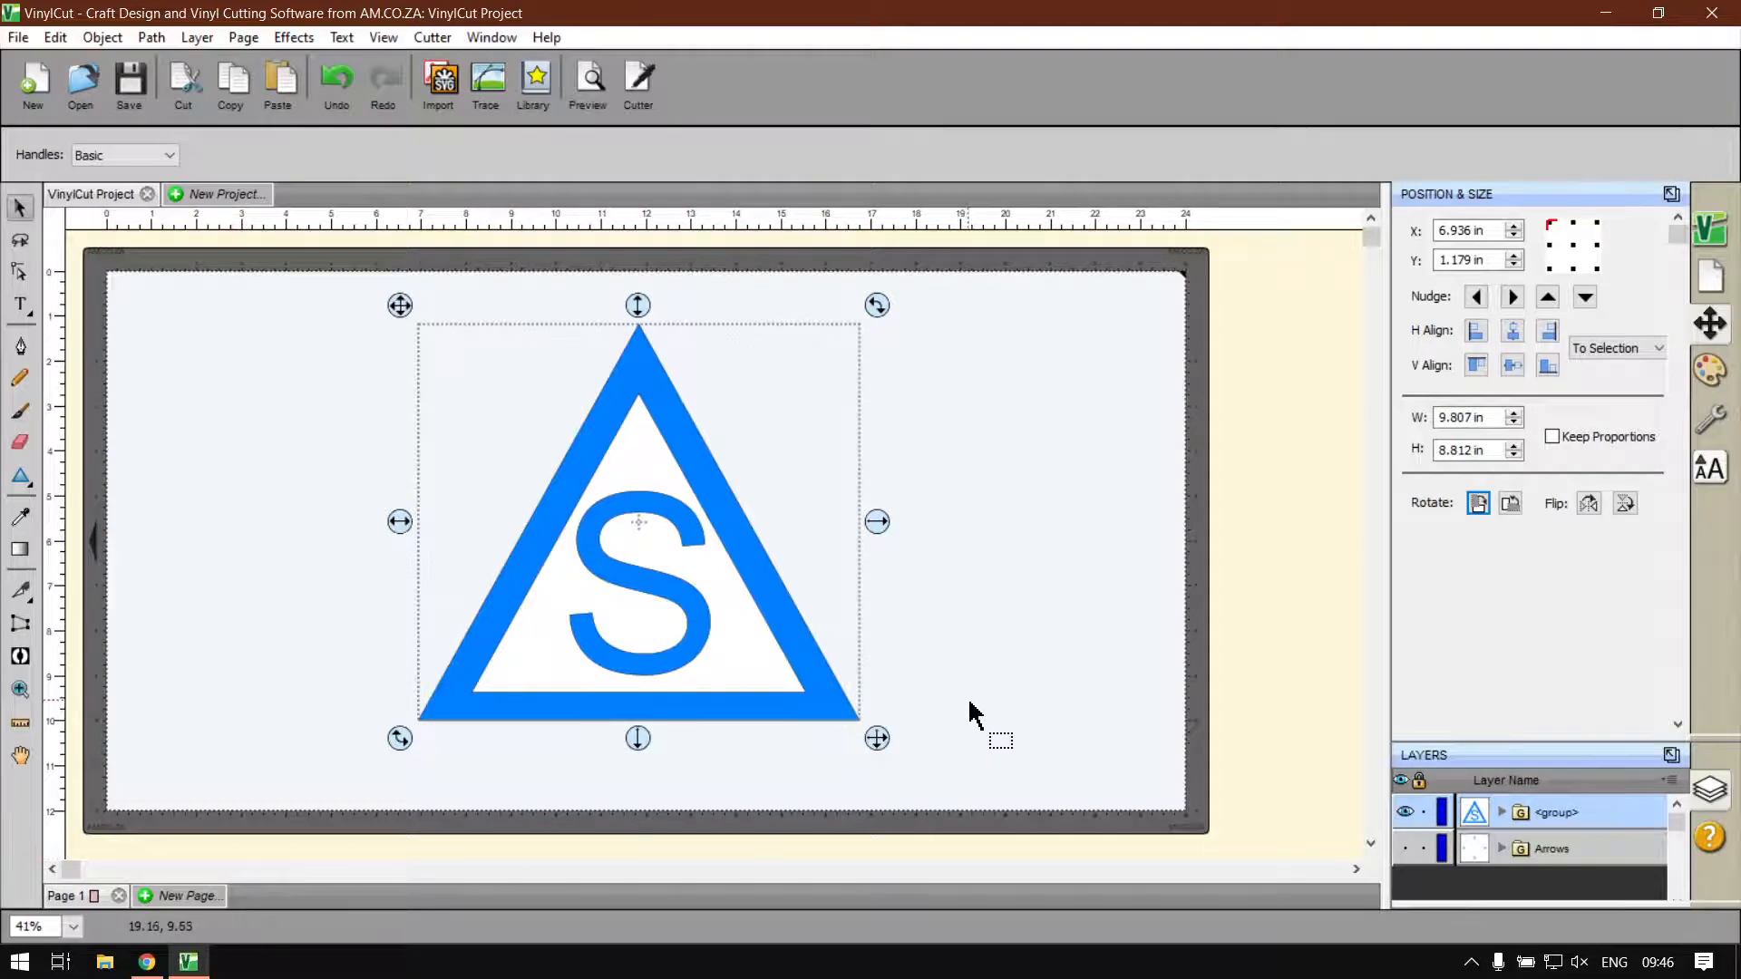
{"action": "key", "text": "ctrl+z"}
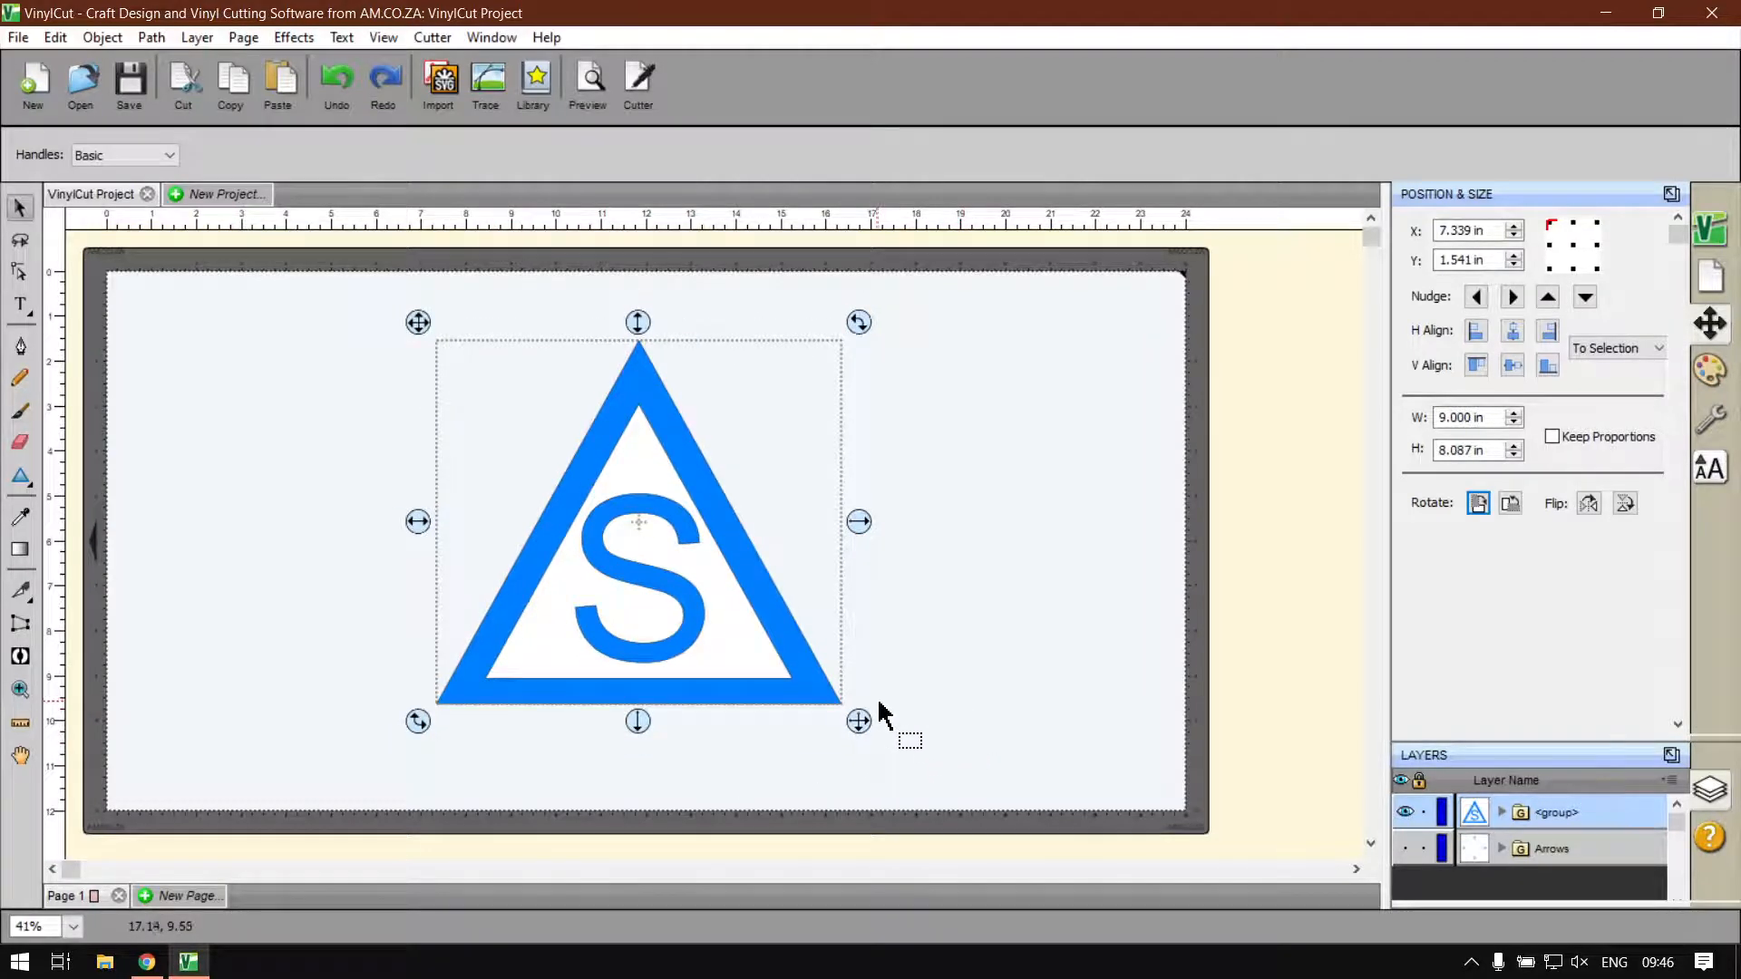
- View the Scale dialog for the selected triangle group and close it without applying any scaling
{"action": "left_click", "coordinate": [104, 38]}
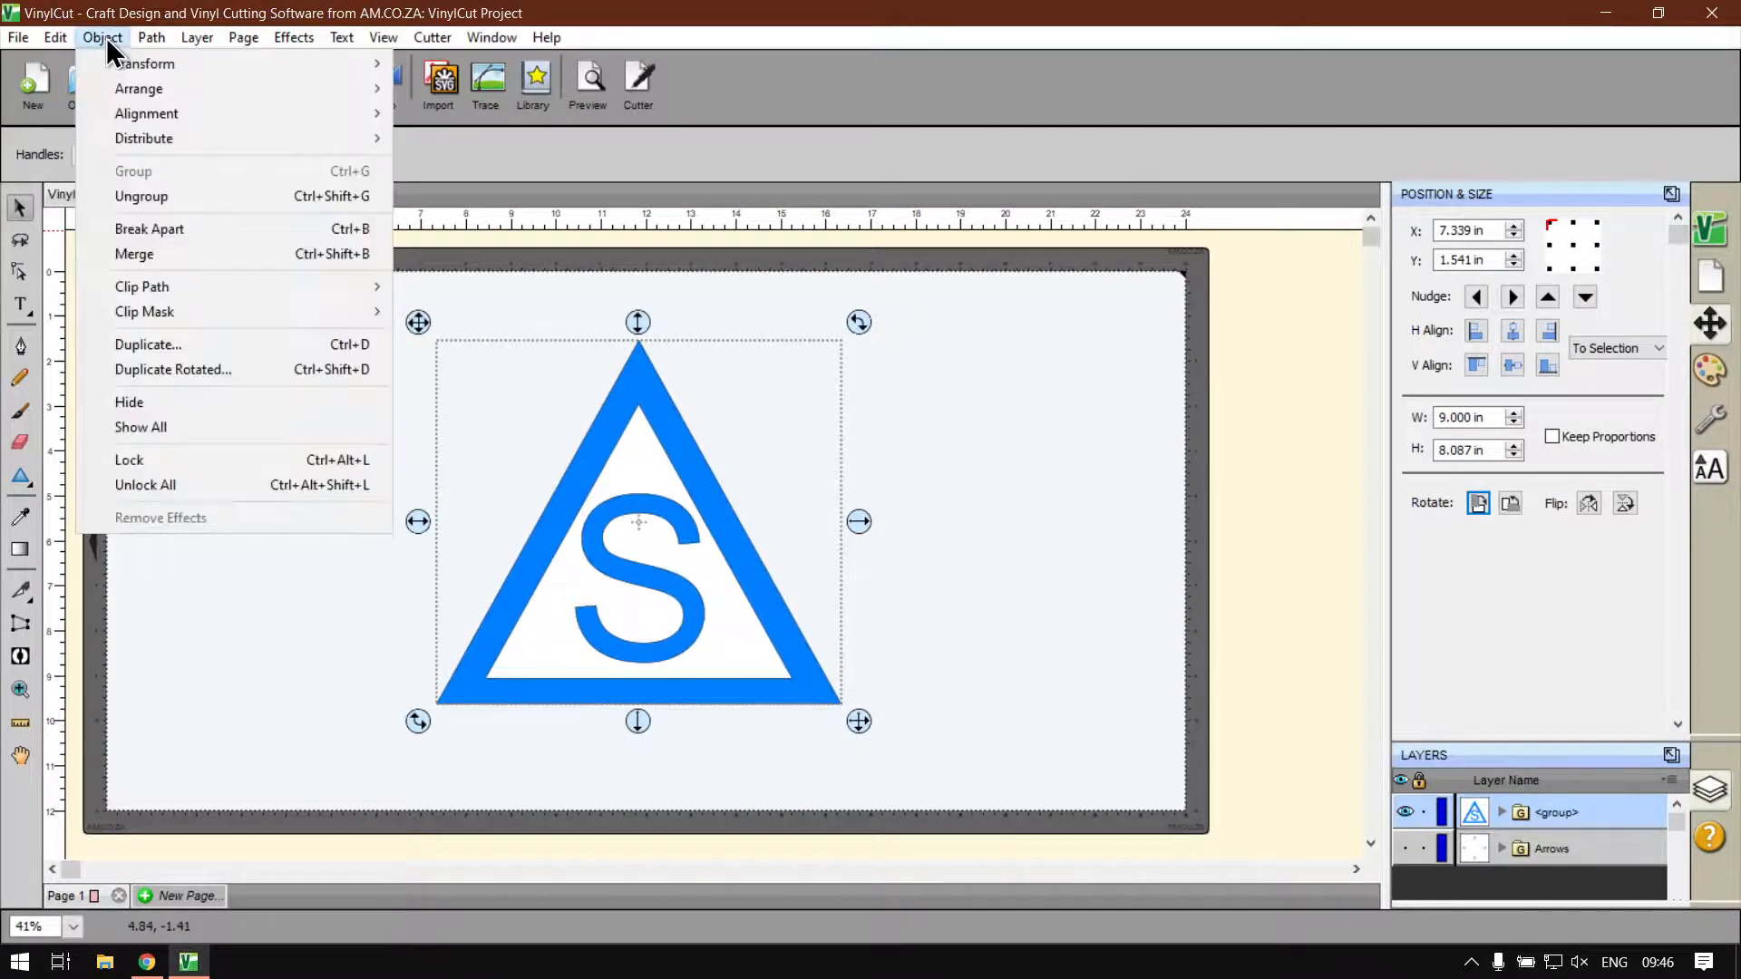
{"action": "left_click", "coordinate": [756, 103]}
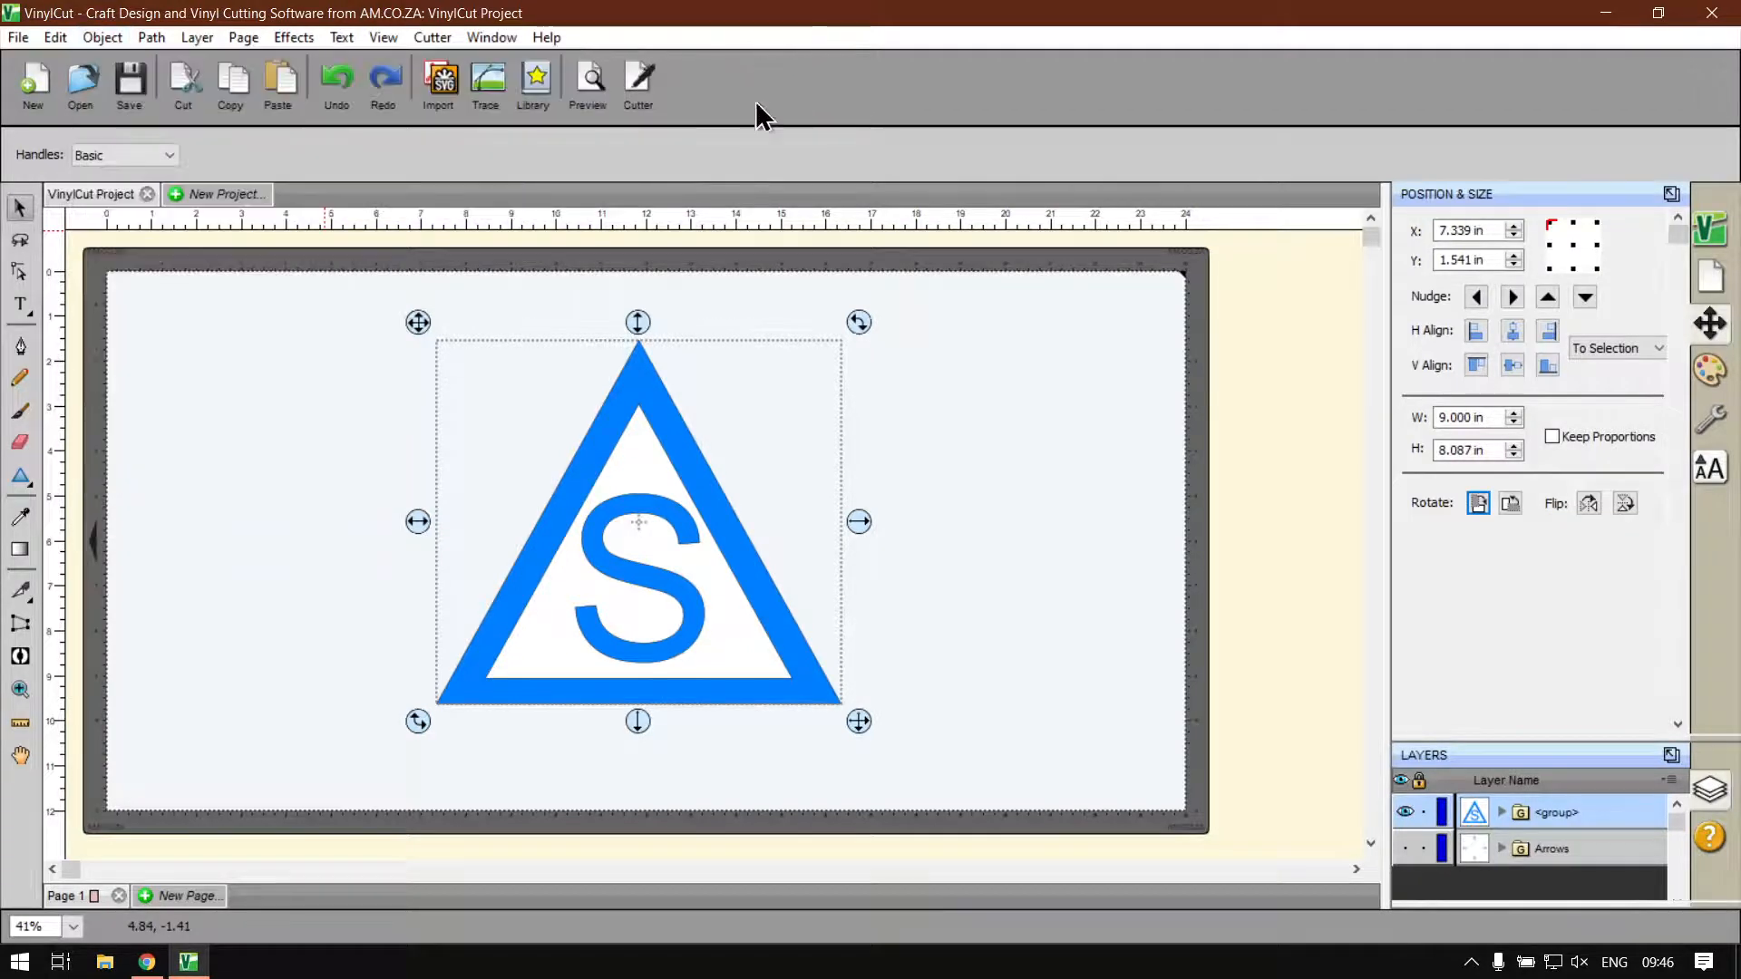
{"action": "right_click", "coordinate": [639, 426]}
{"action": "mouse_move", "coordinate": [702, 431]}
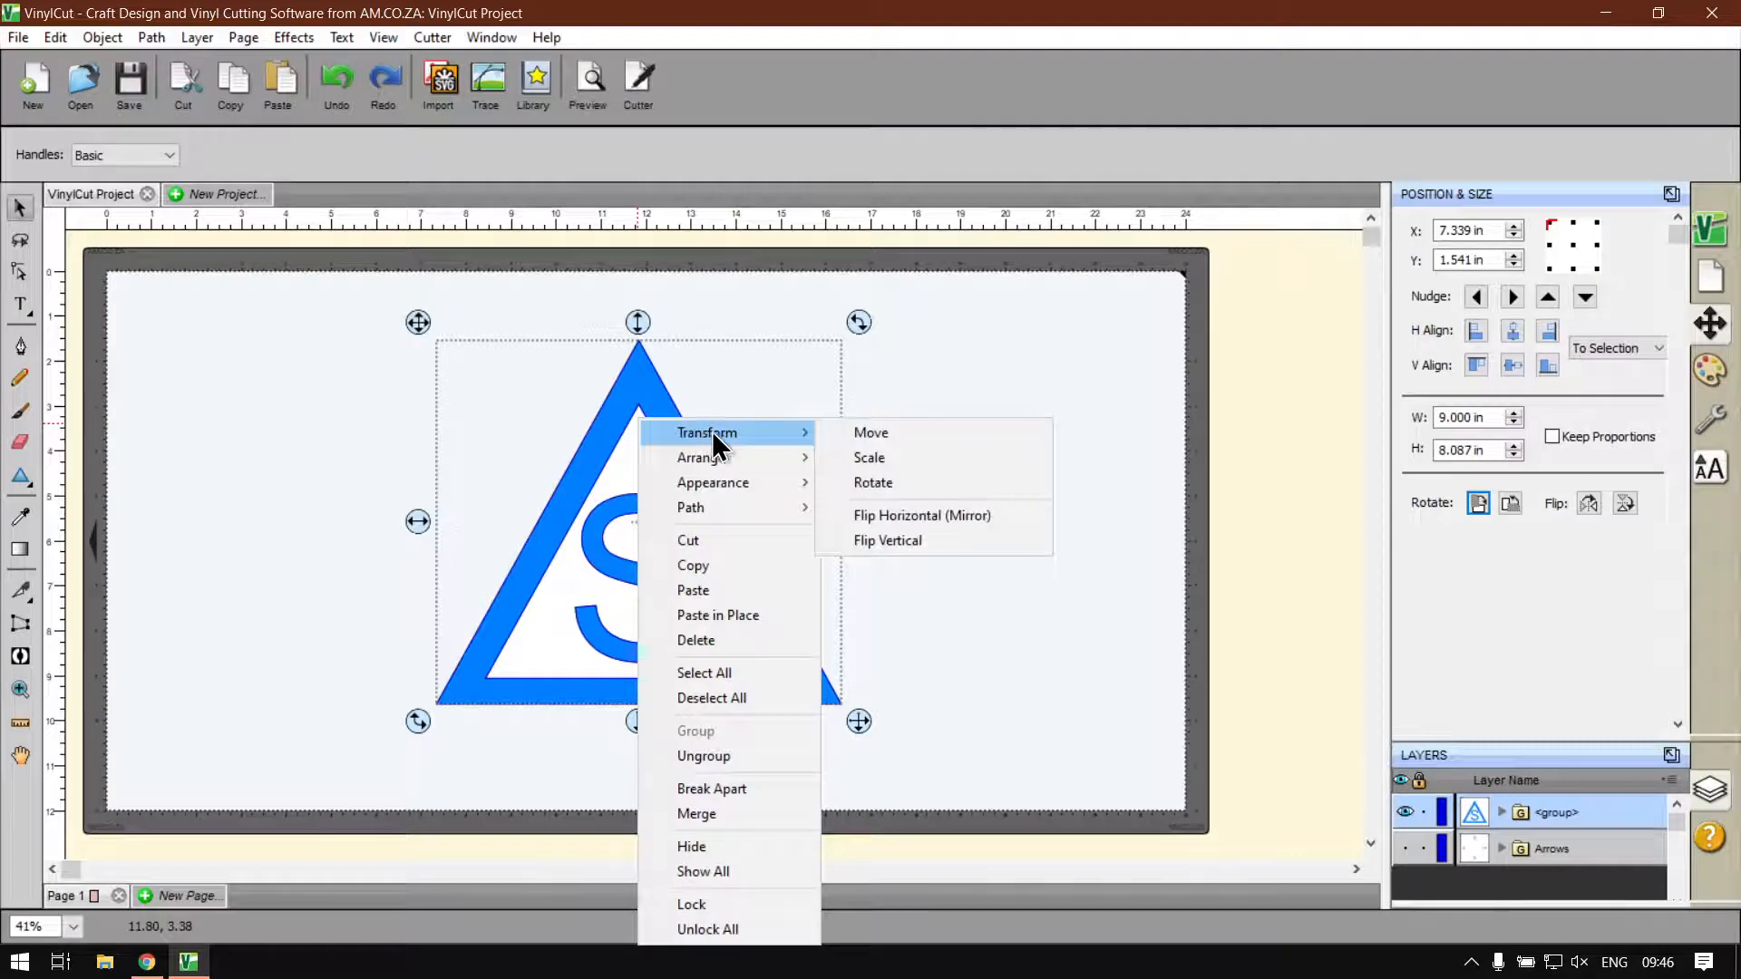
{"action": "left_click", "coordinate": [905, 465]}
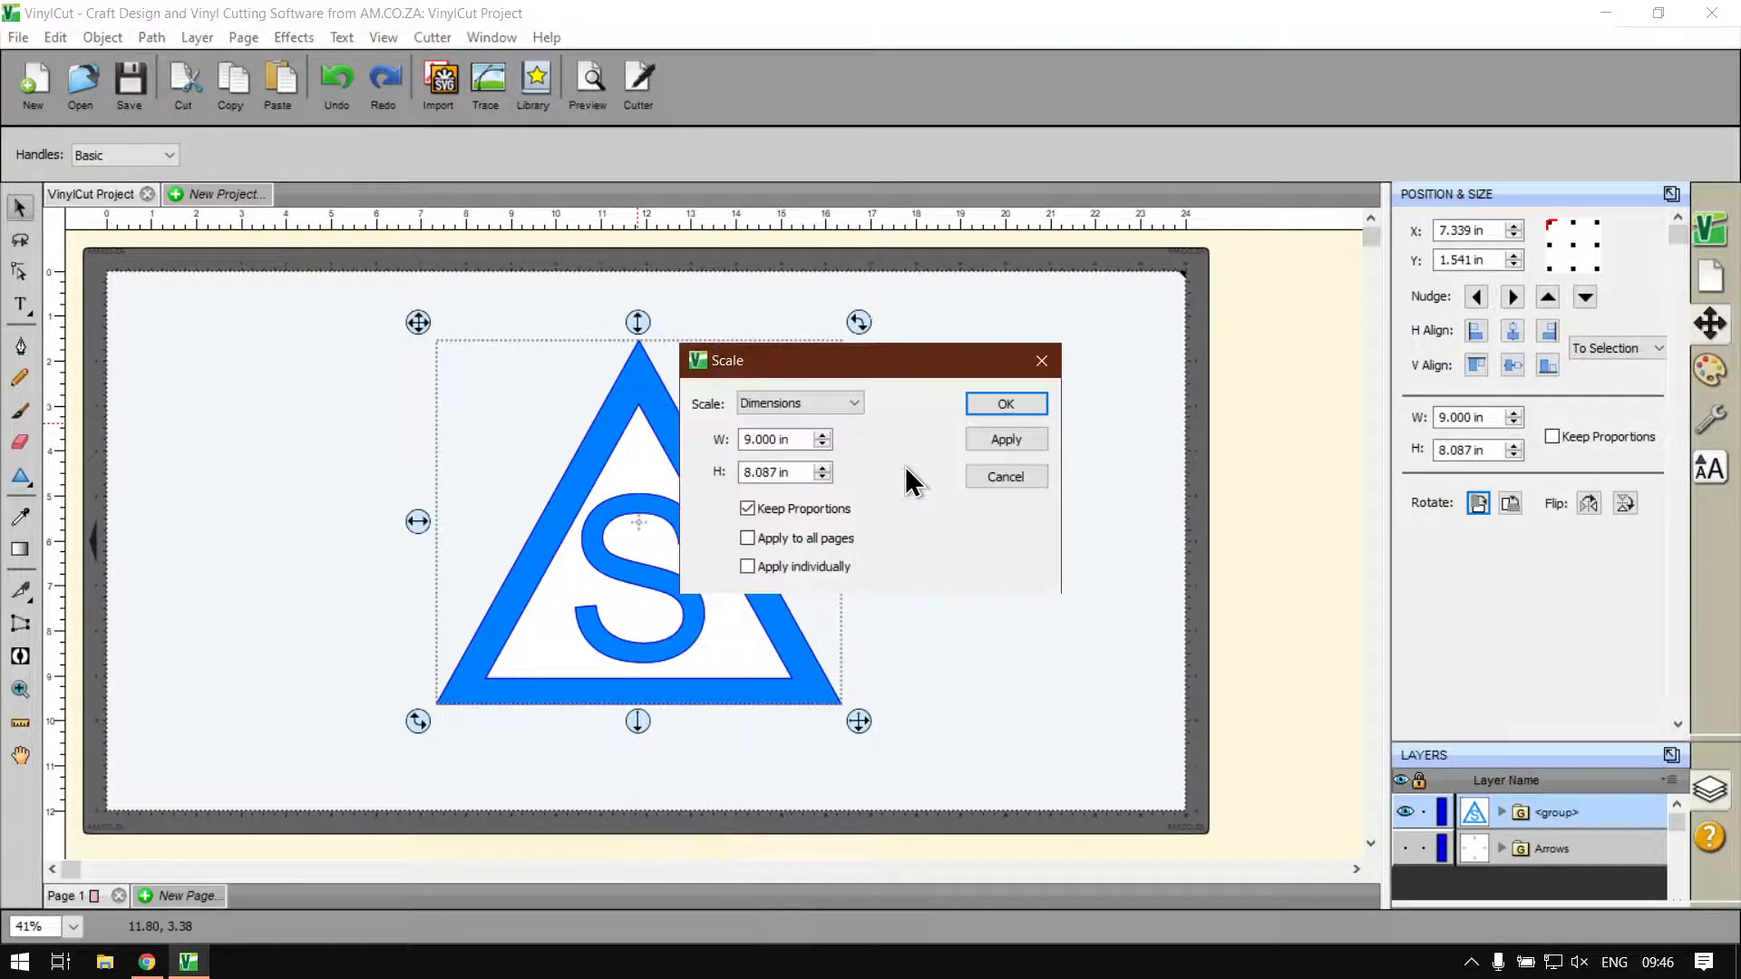
{"action": "left_click", "coordinate": [1007, 477]}
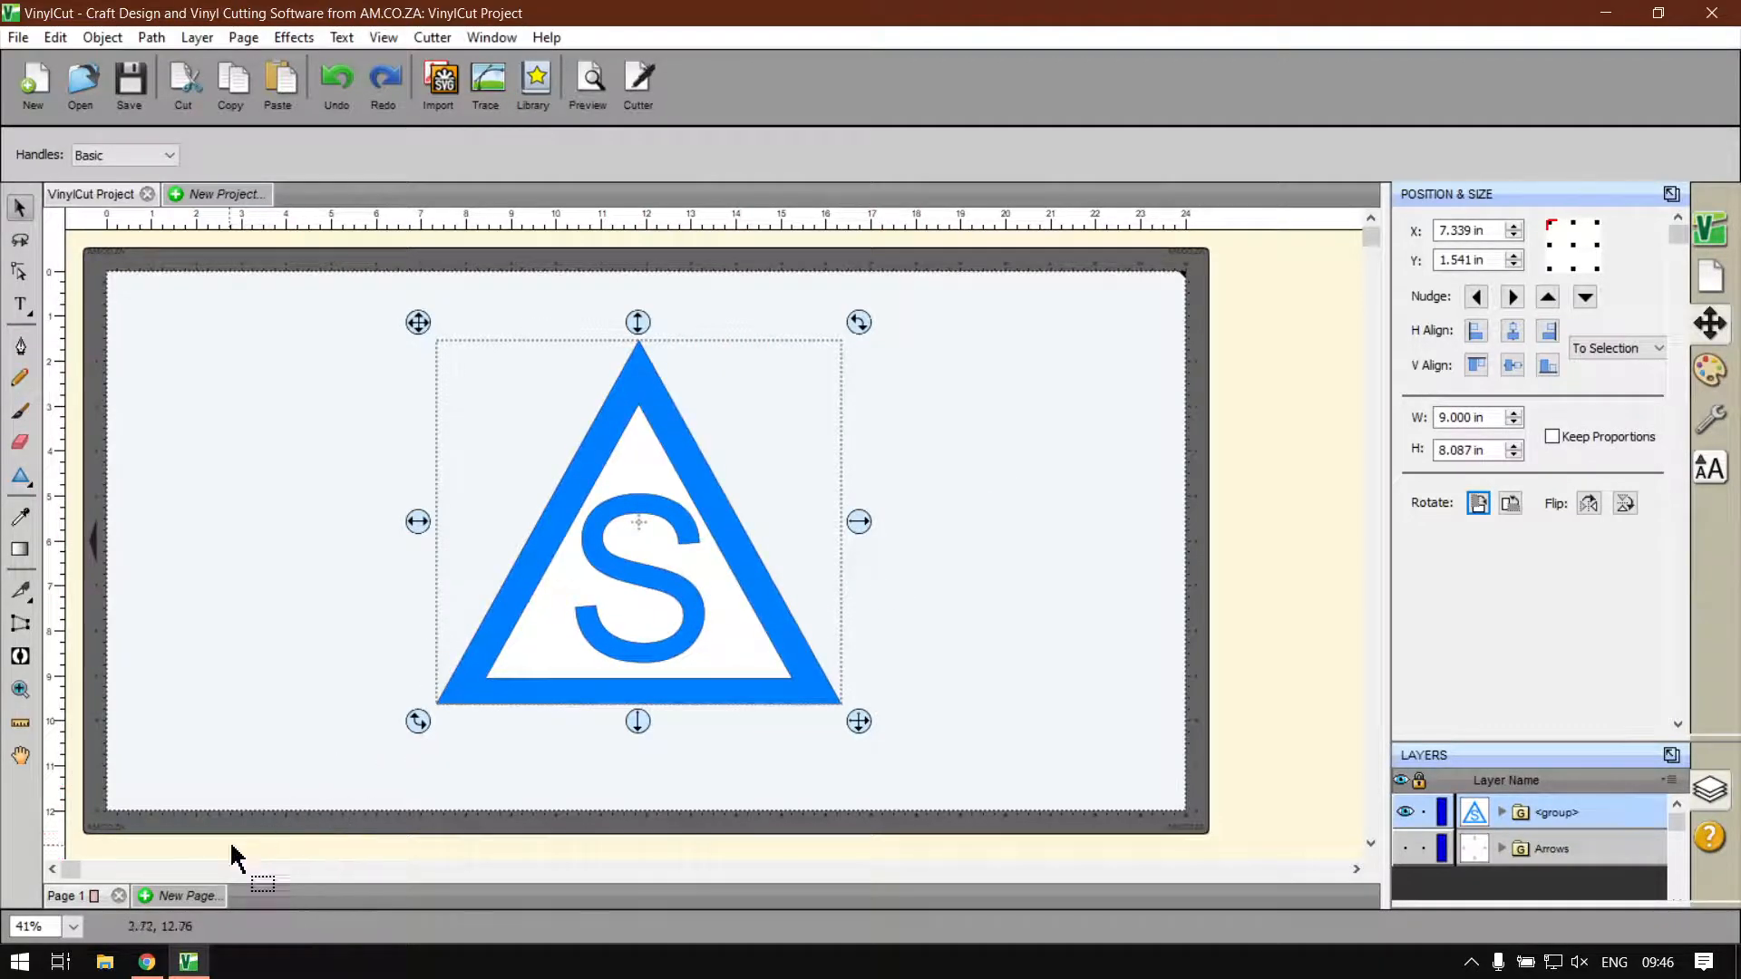
- Switch to Chrome, view the vinylcut.co.za page, and look at the softwaretraining.co.za home page and its site search suggestions
{"action": "left_click", "coordinate": [149, 964]}
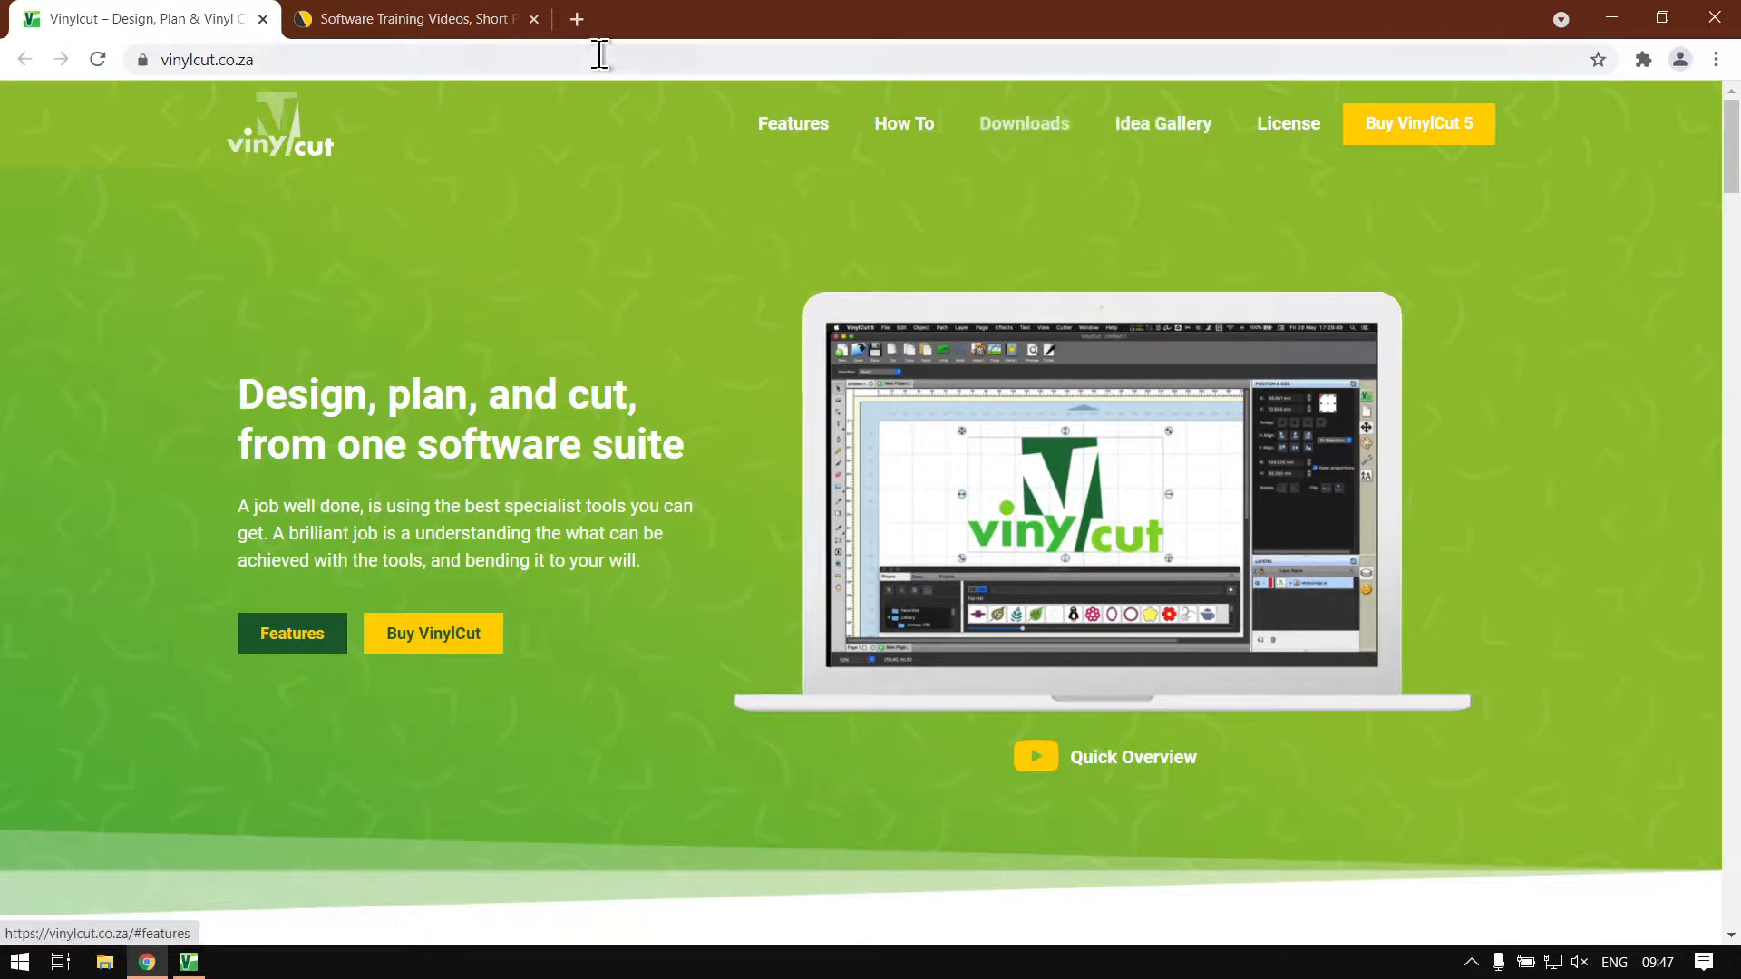
{"action": "left_click", "coordinate": [419, 20]}
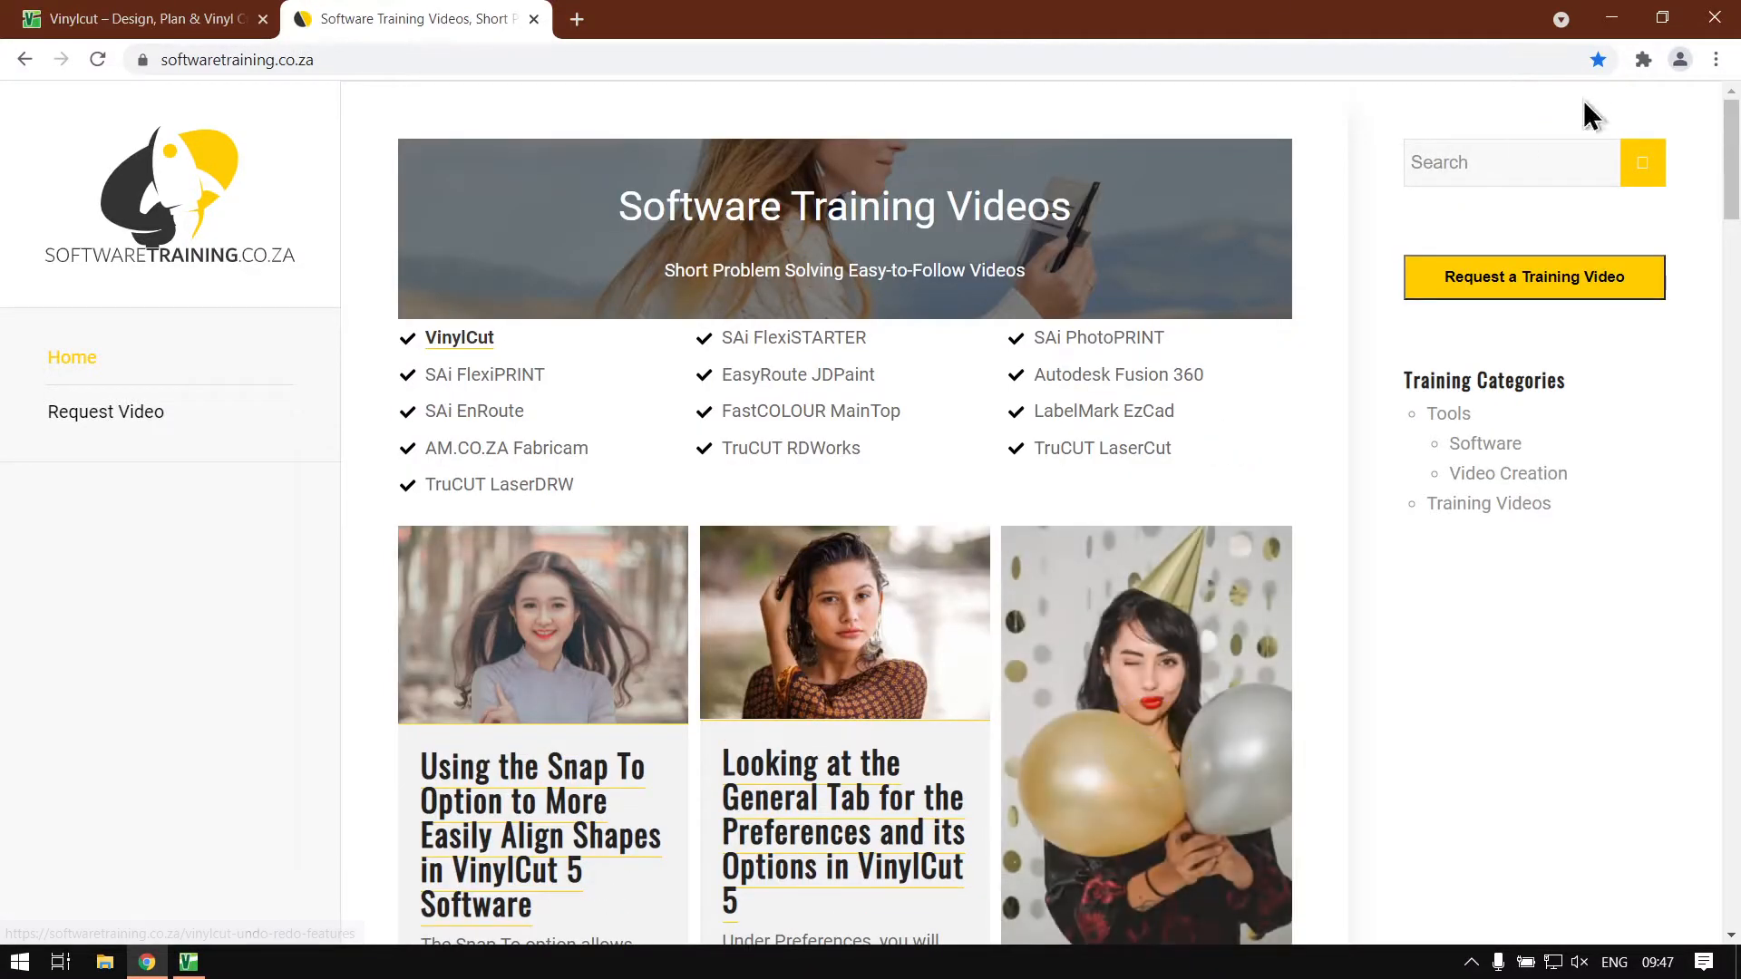
{"action": "left_click", "coordinate": [1514, 148]}
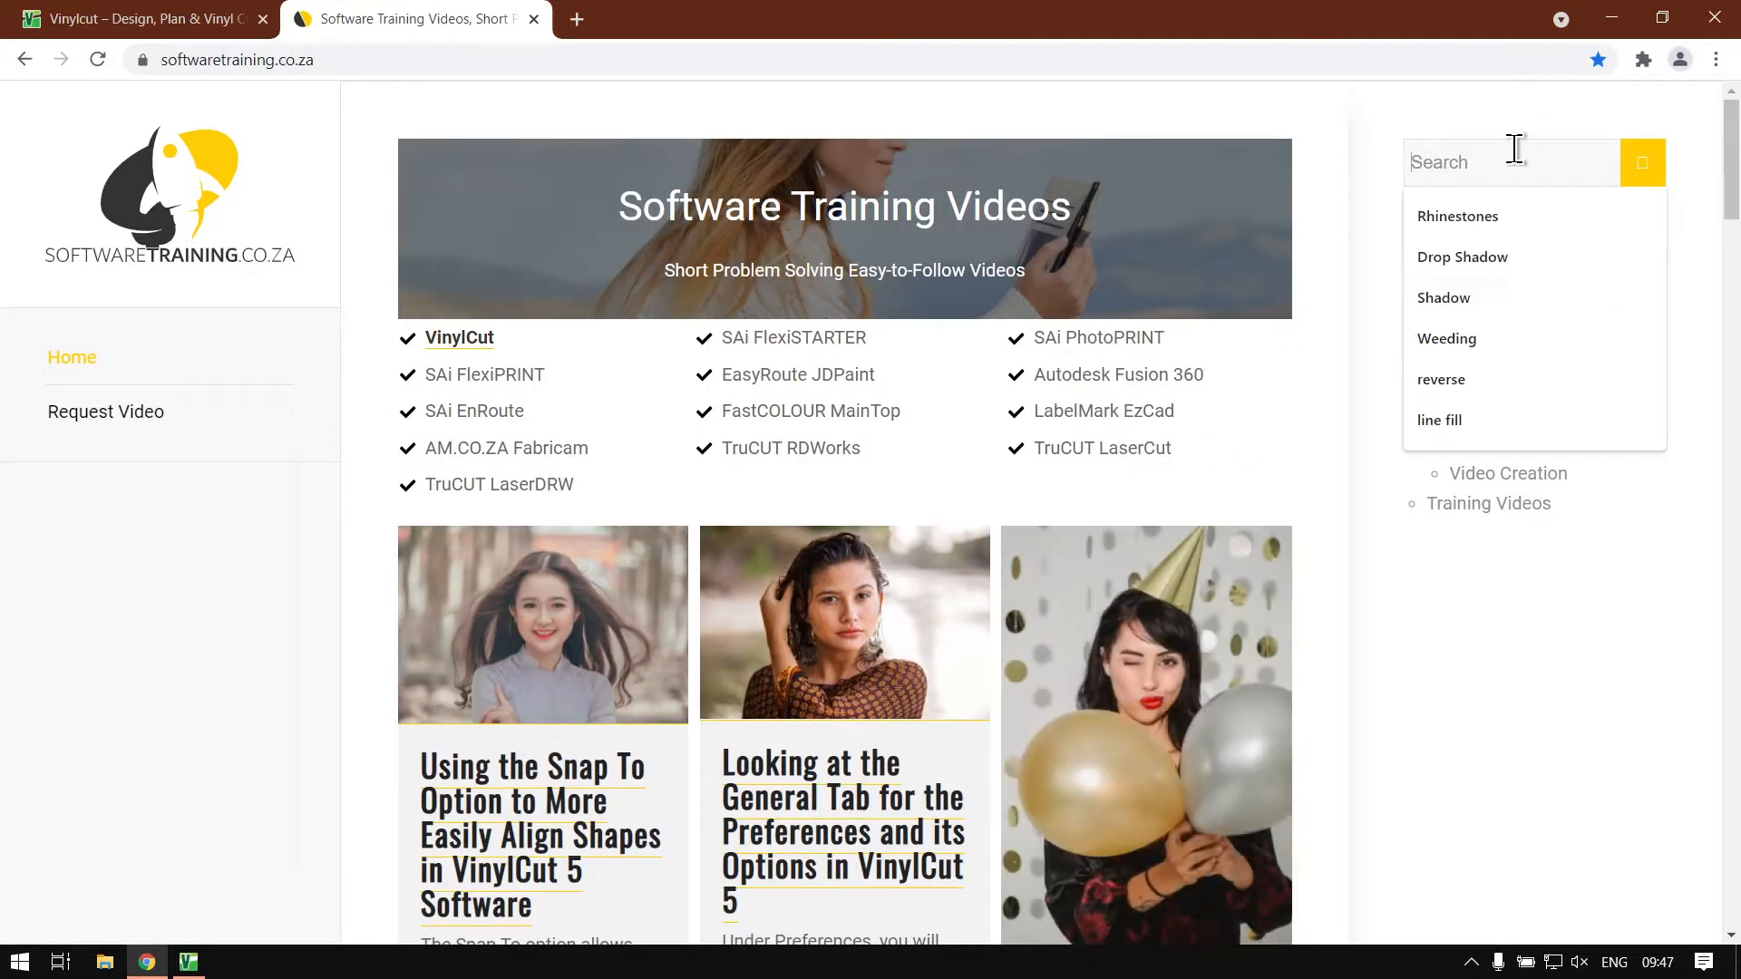
{"action": "left_click", "coordinate": [1703, 232]}
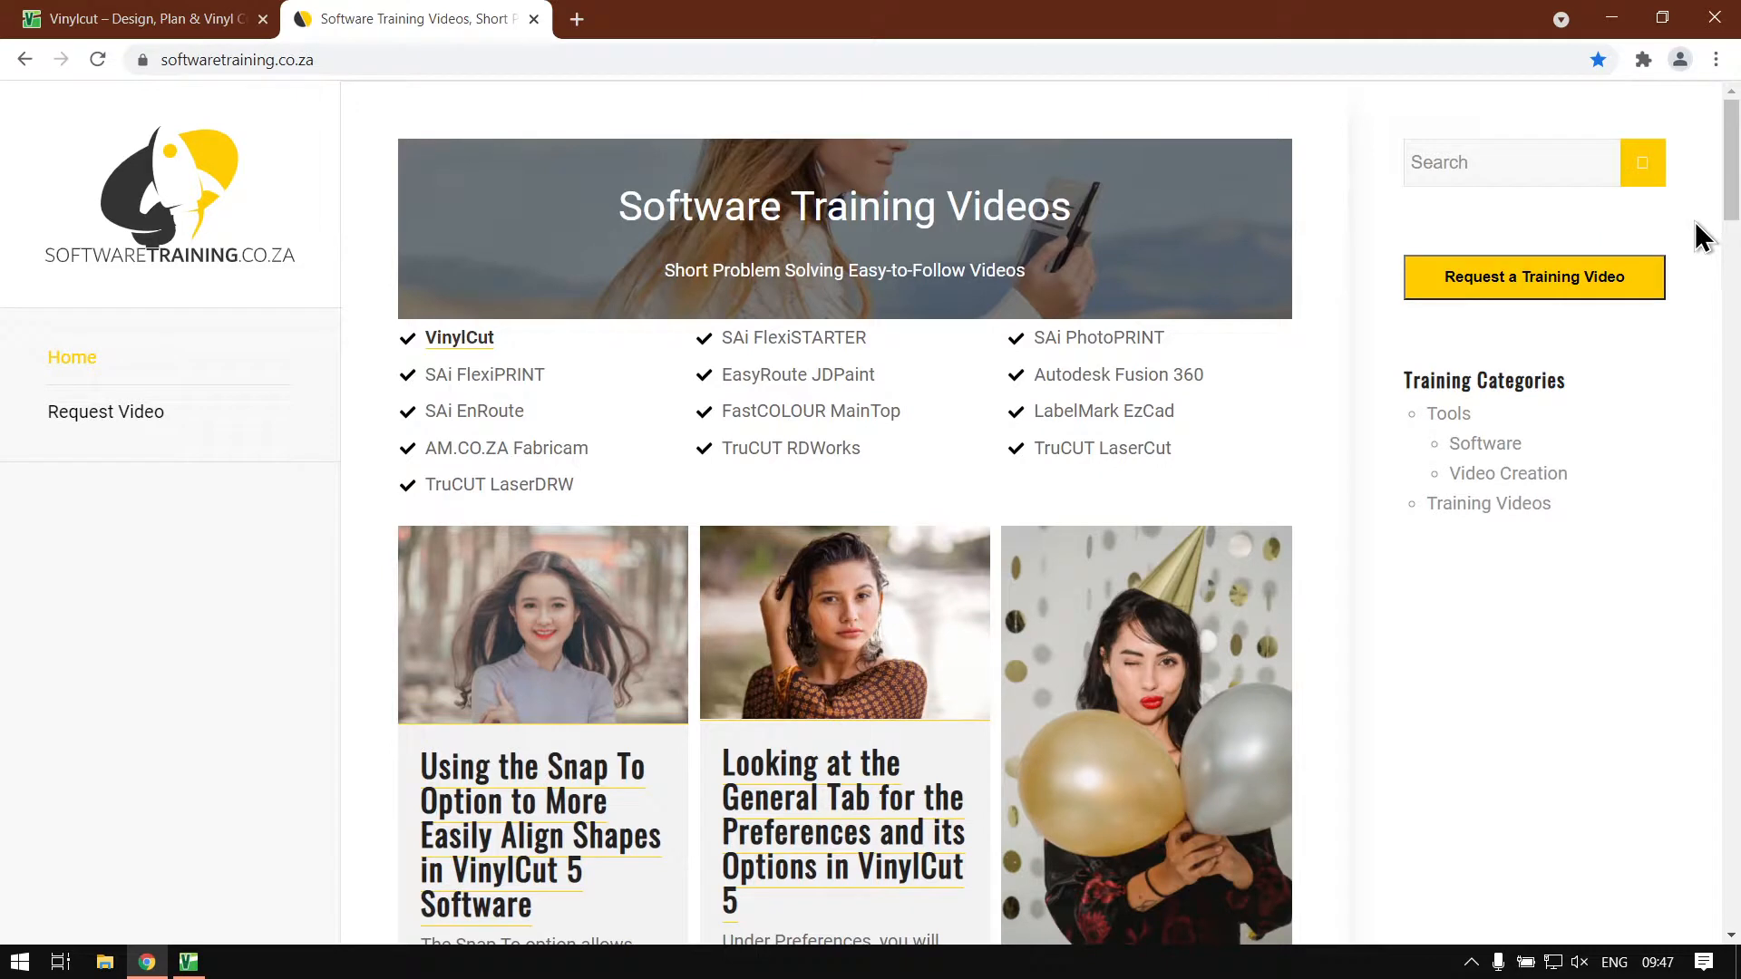